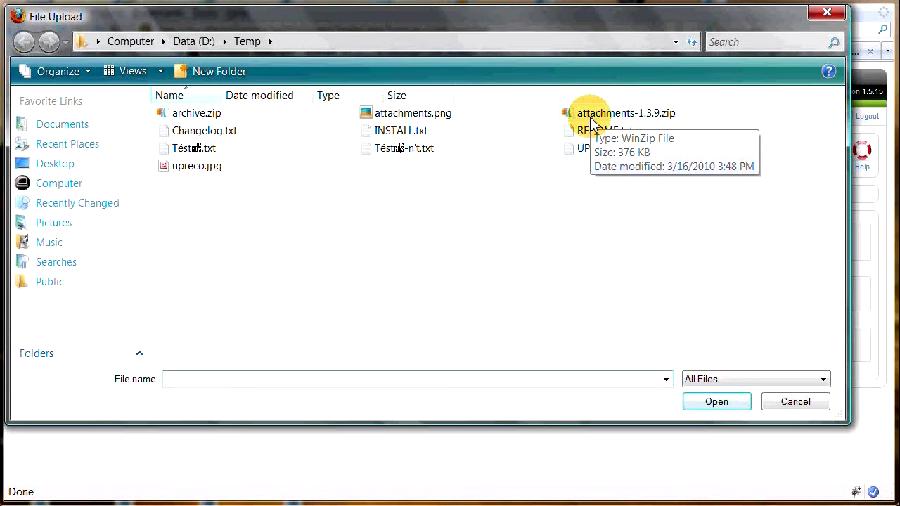
- Upload and install the extension package attachments-1.3.9.zip, and look through its installation report
click(592, 121)
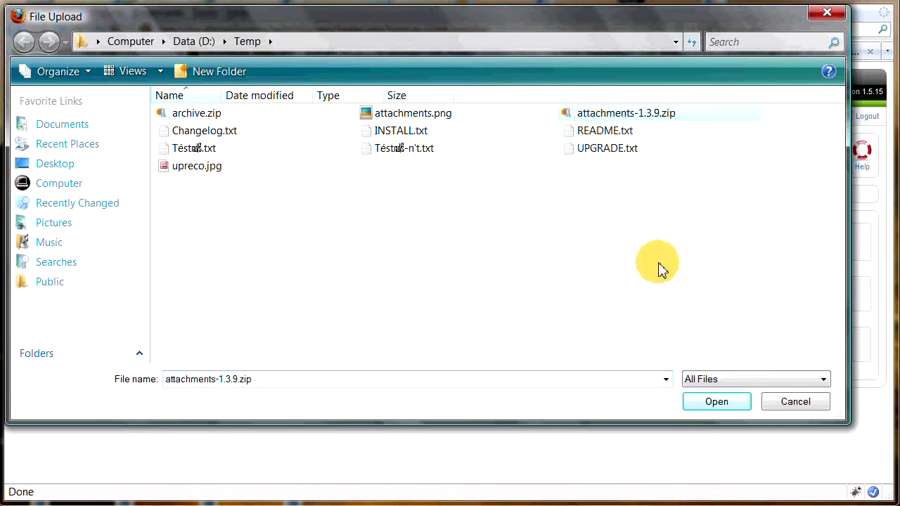
click(716, 402)
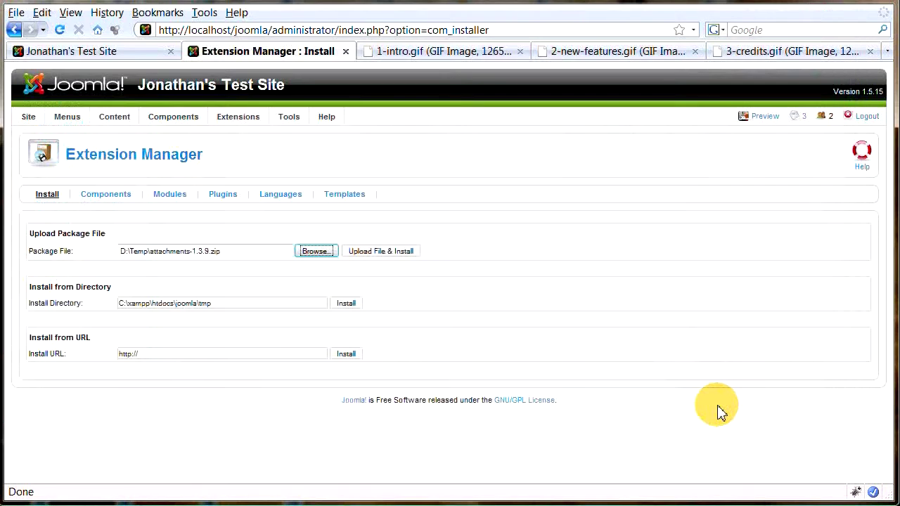
click(383, 253)
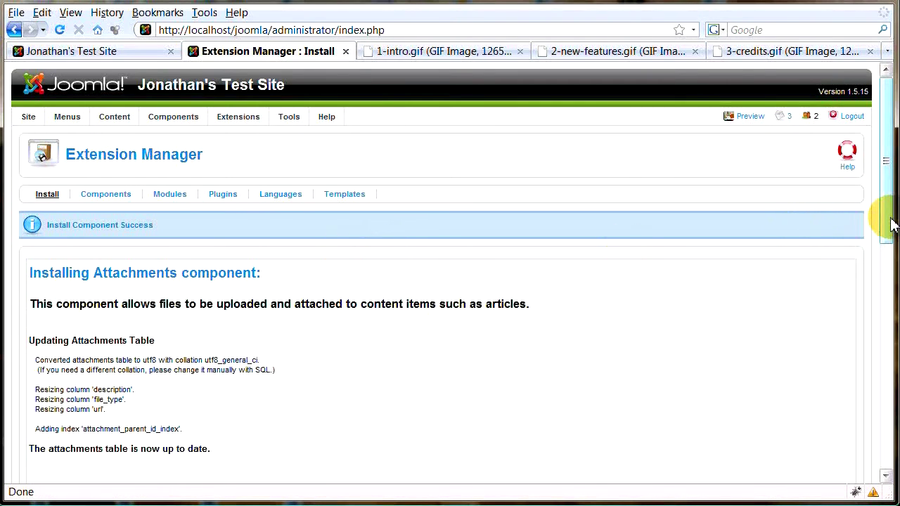
drag(883, 221, 882, 355)
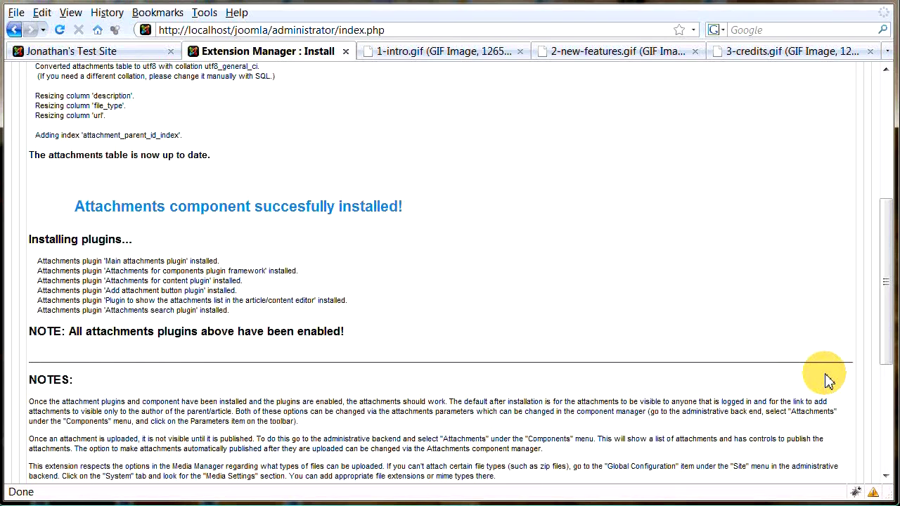
scroll(828, 379, up, 8)
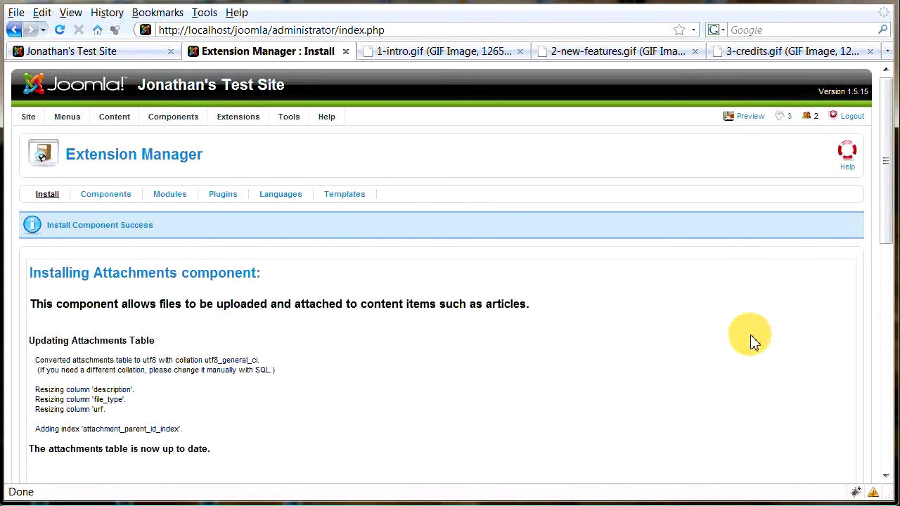
- On the reloaded front-end home page, upload upreco.jpg as an attachment to the test article below the Welcome text
click(117, 51)
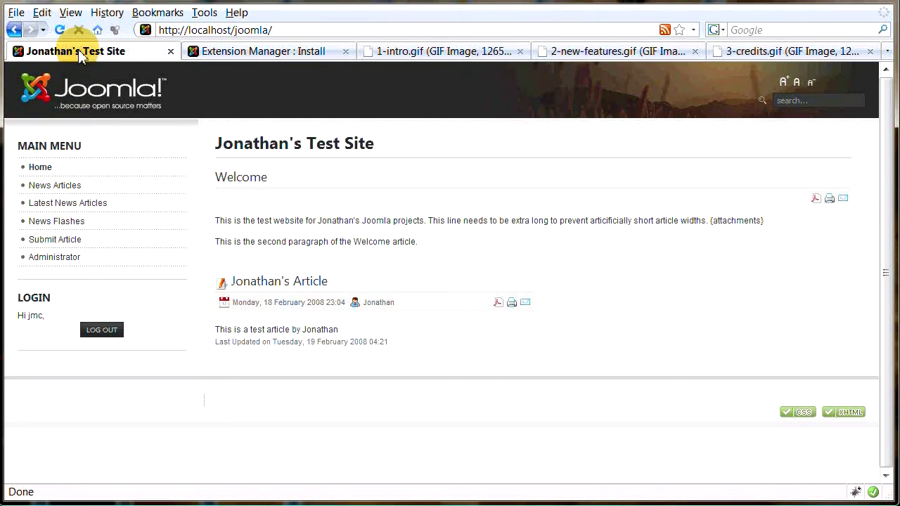
click(59, 30)
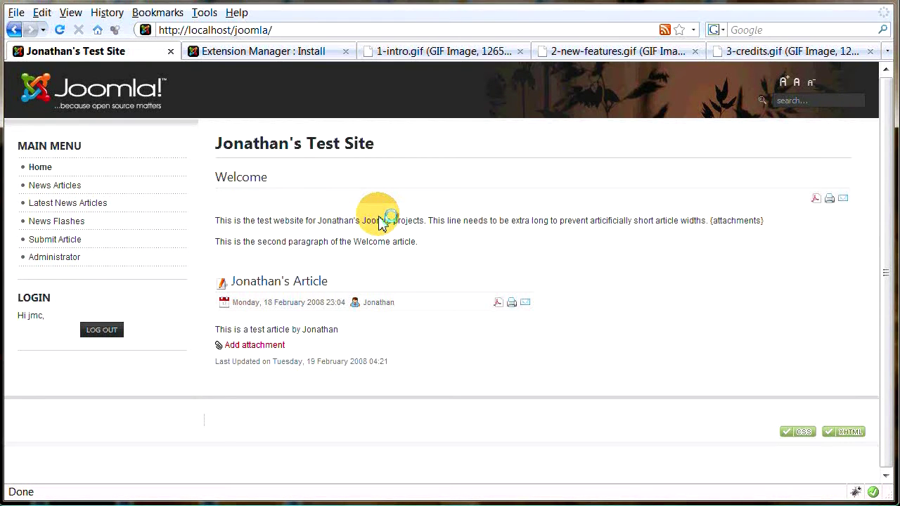
click(246, 346)
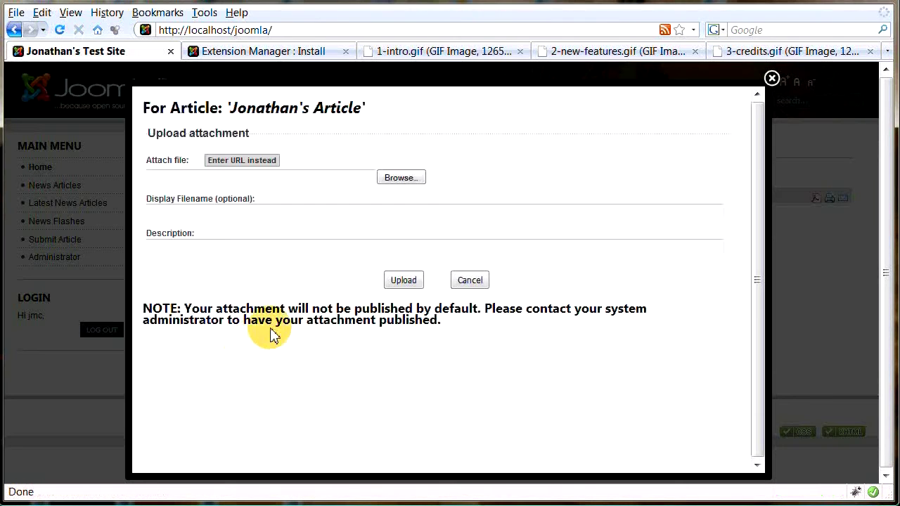
click(398, 179)
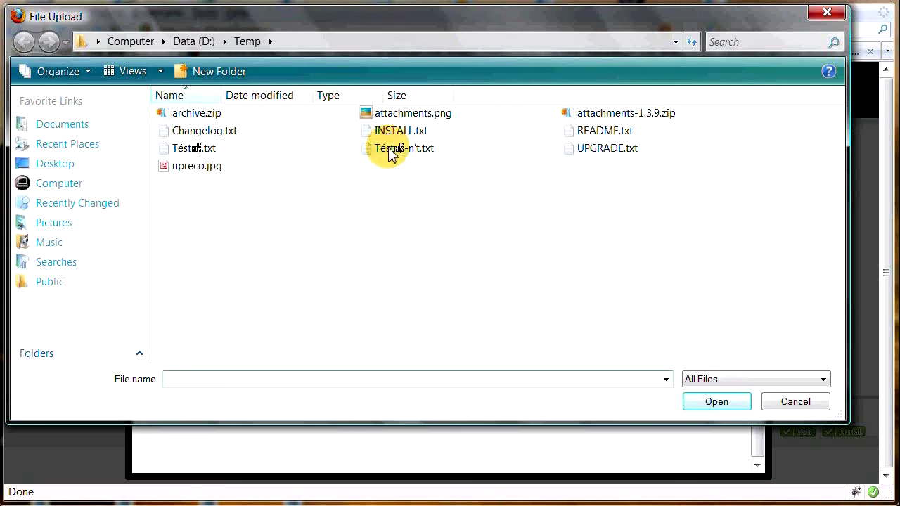
click(199, 168)
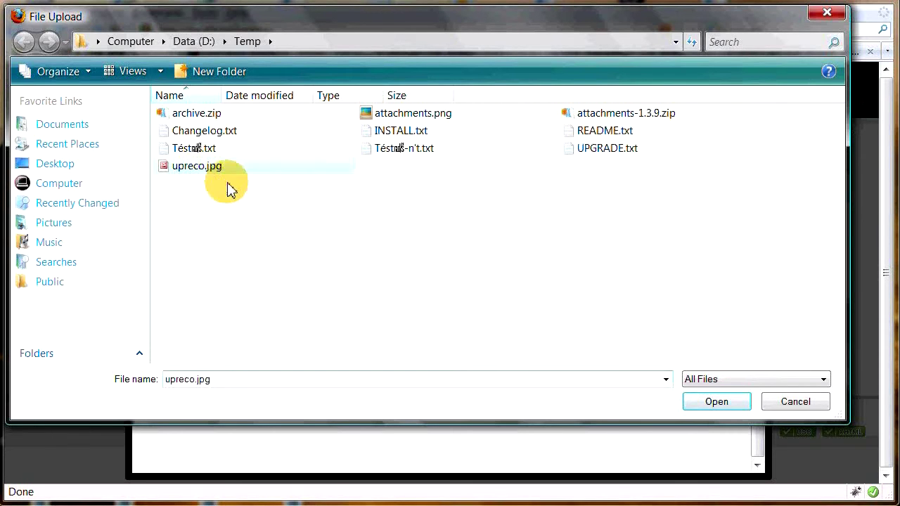
click(709, 402)
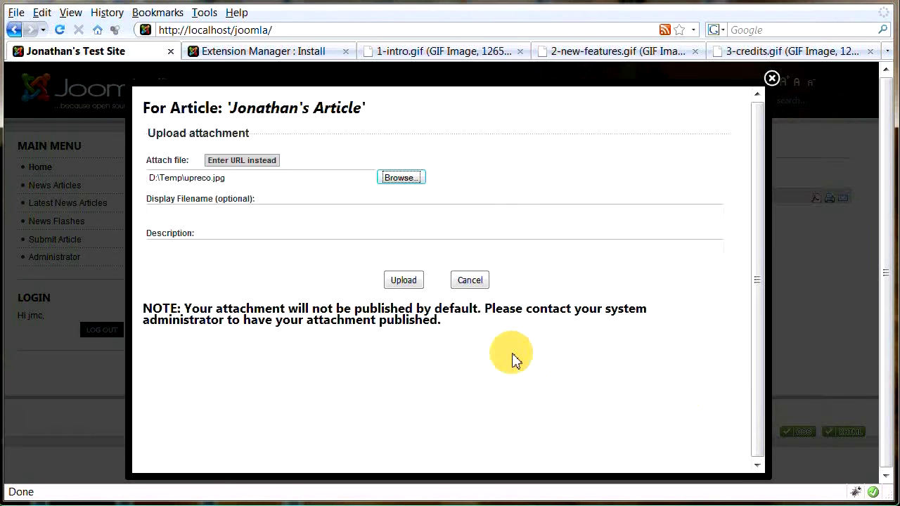
click(395, 284)
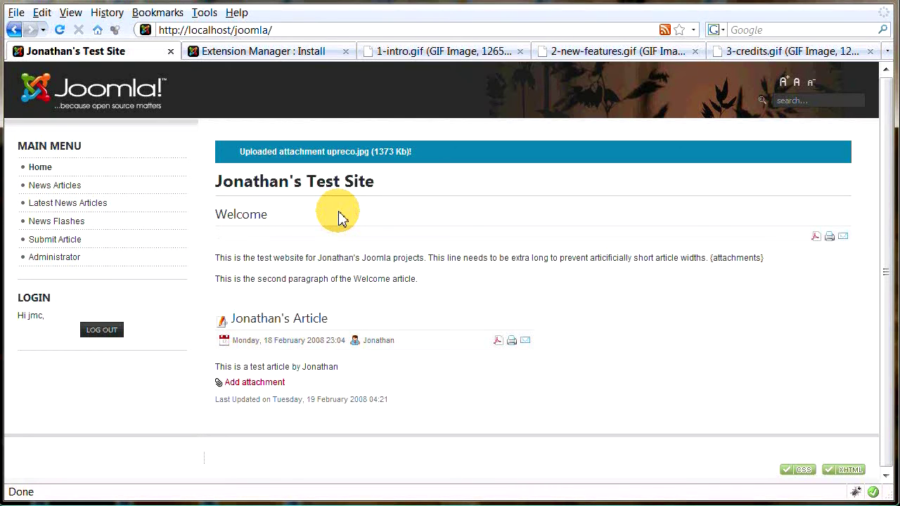
- Publish the upreco.jpg attachment in the administrator's Attachments component
click(266, 52)
mouse_move(221, 121)
mouse_move(181, 122)
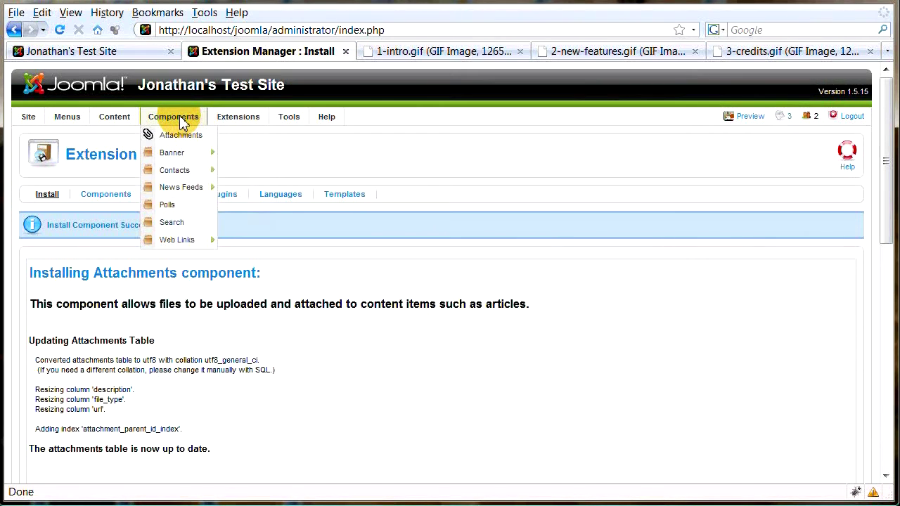
click(180, 135)
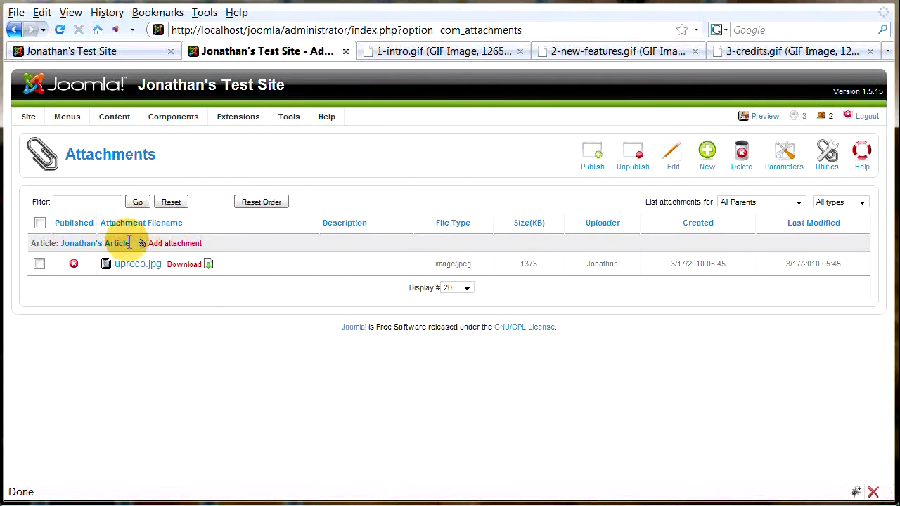
click(74, 265)
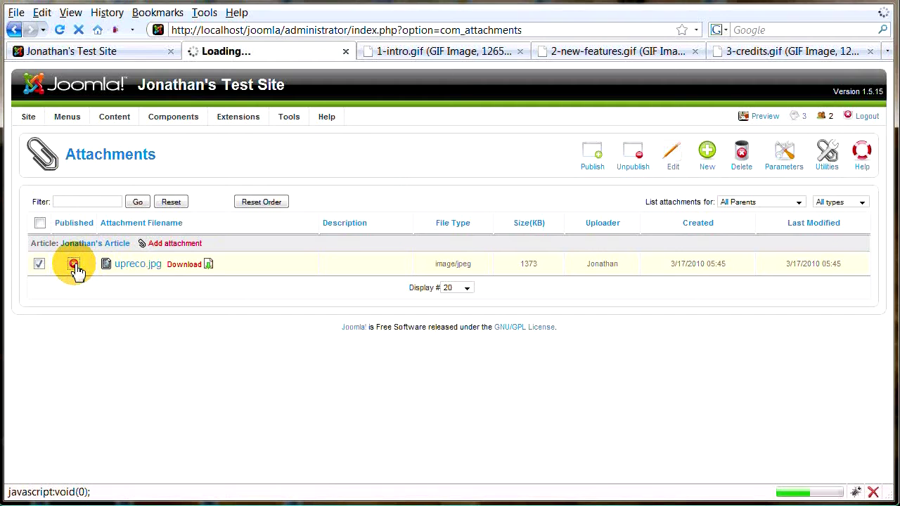
- Reload the front-end home page, view the upreco.jpg attachment, and return to the home page
click(108, 53)
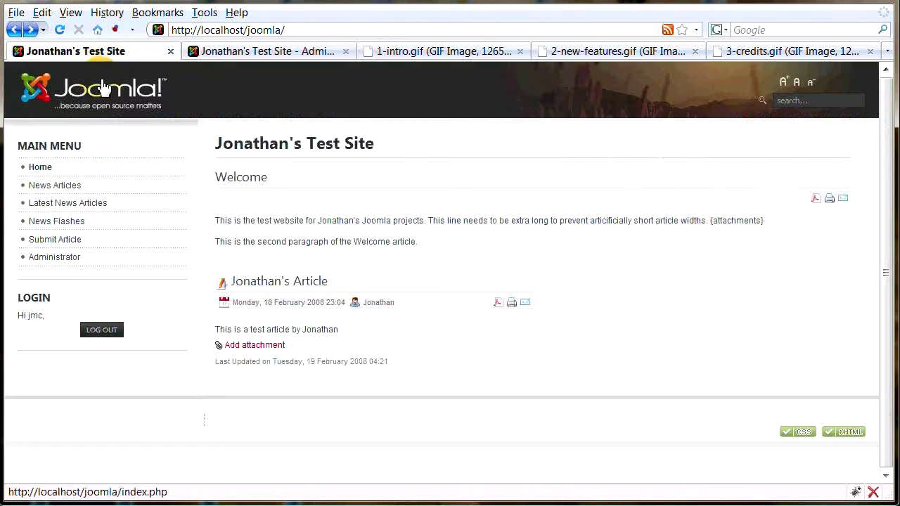
click(60, 31)
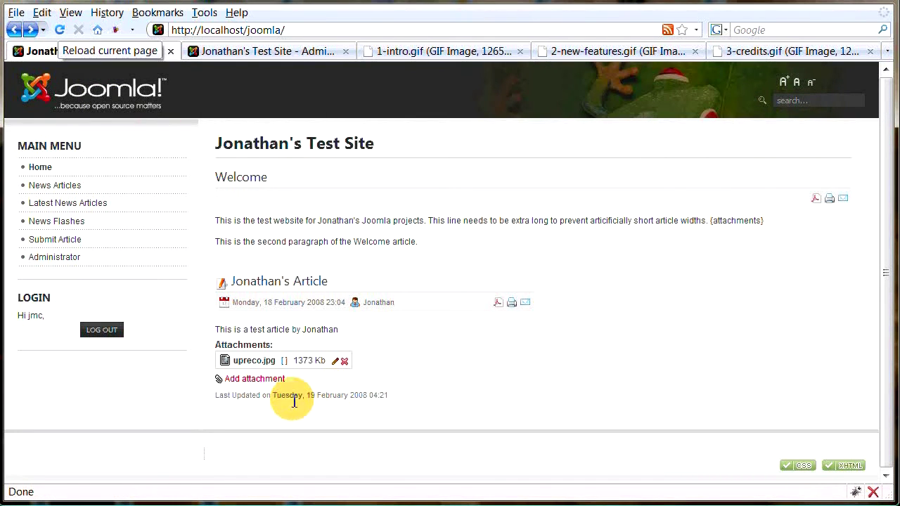
click(253, 362)
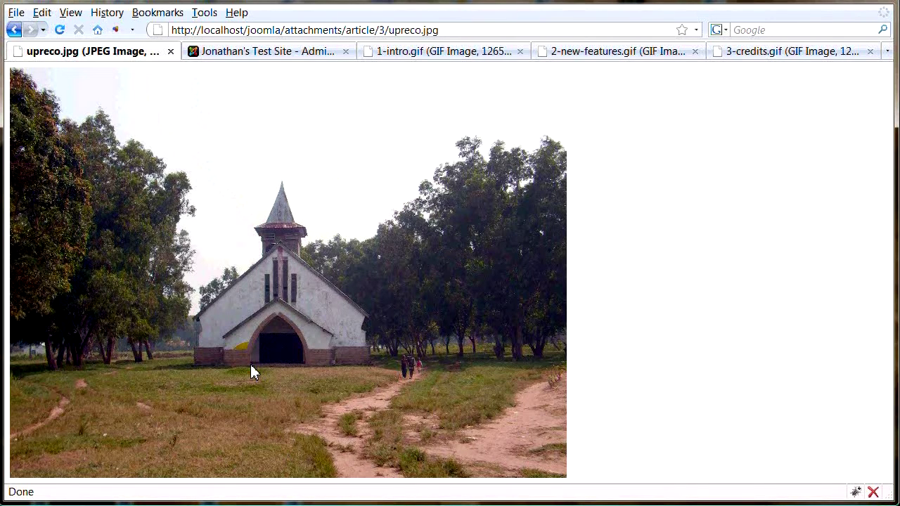
click(14, 31)
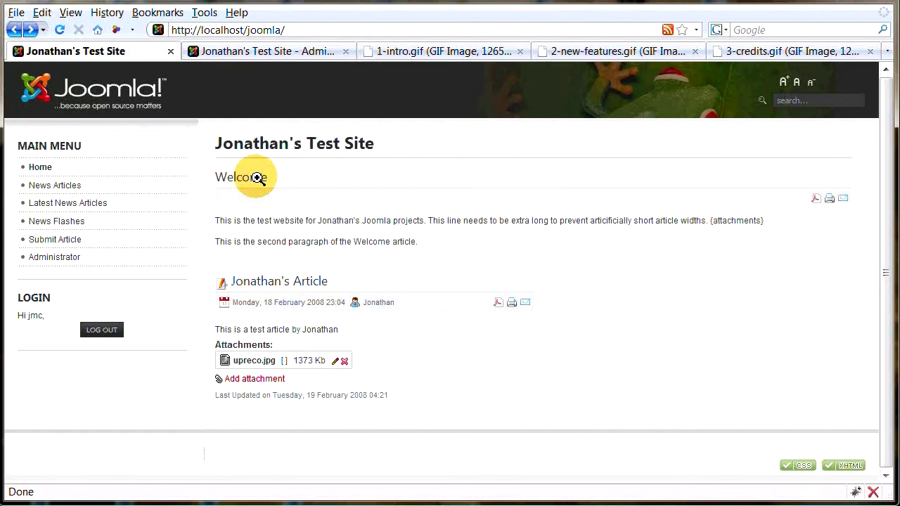
- Update the upreco.jpg attachment with display filename "Chapel" and description "The chapel at UPRECO university in the Congo"
click(337, 362)
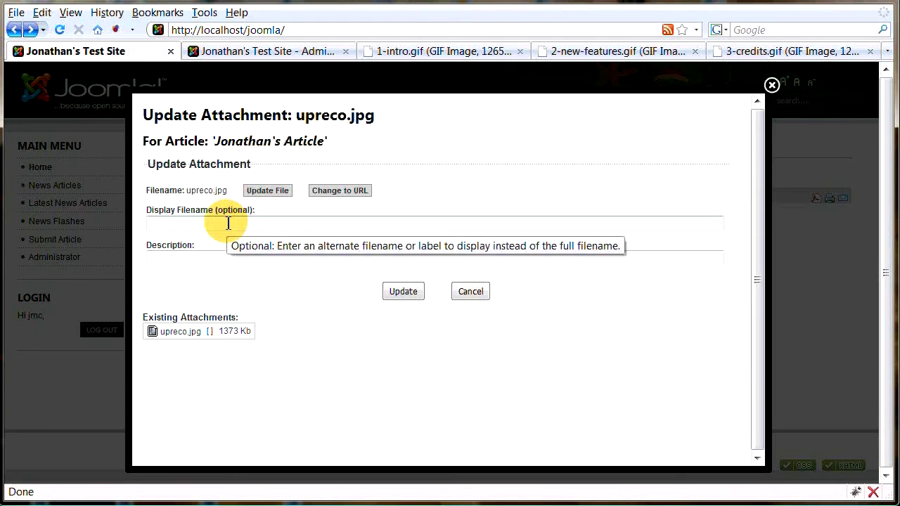
click(227, 223)
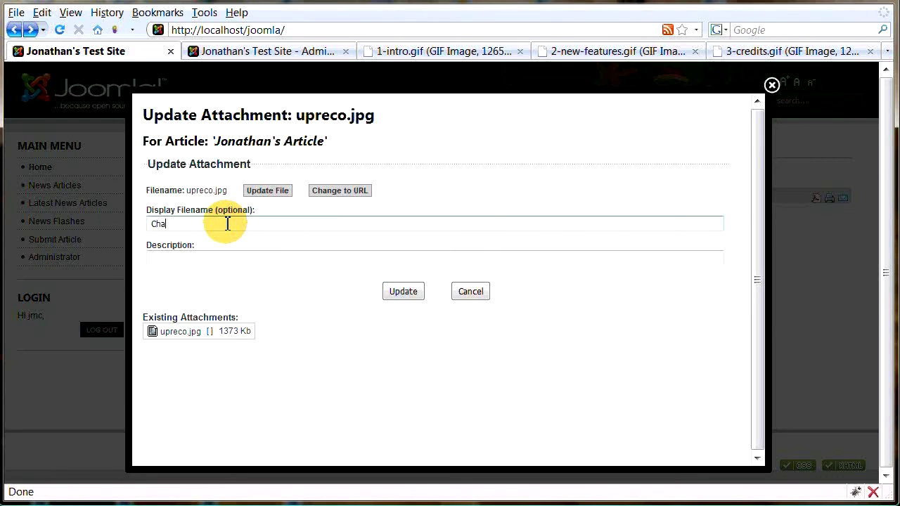
text(Chapel)
key(Tab)
text(The)
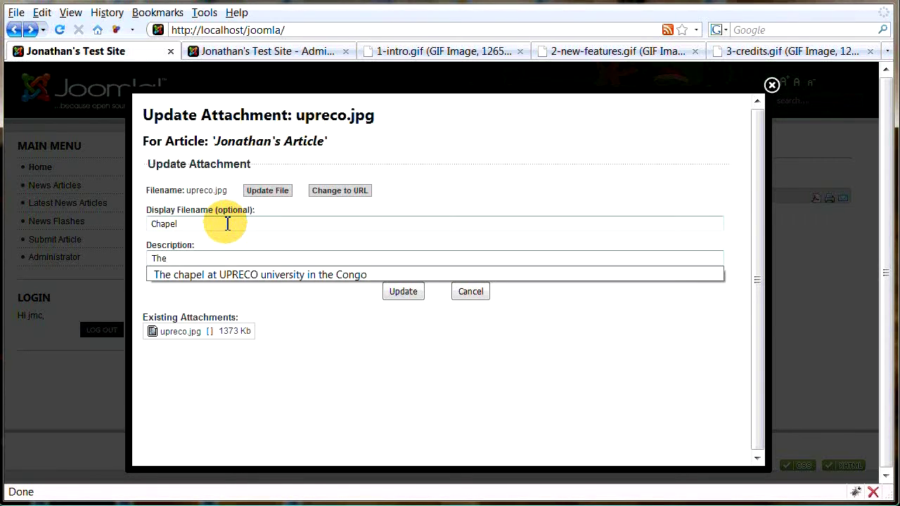
key(Down)
key(Return)
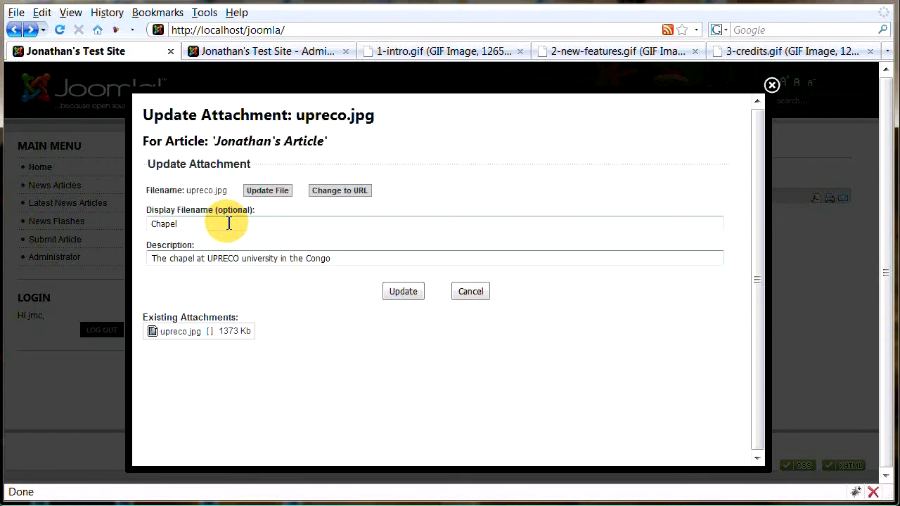
click(413, 298)
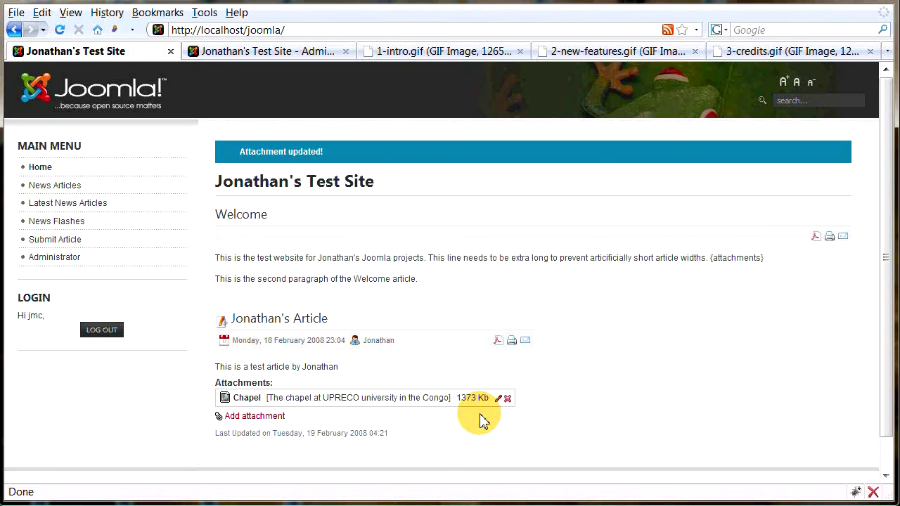
- In the administrator's Attachments parameters, set attachments to be published by default, review the view and add permission options, and save
click(253, 54)
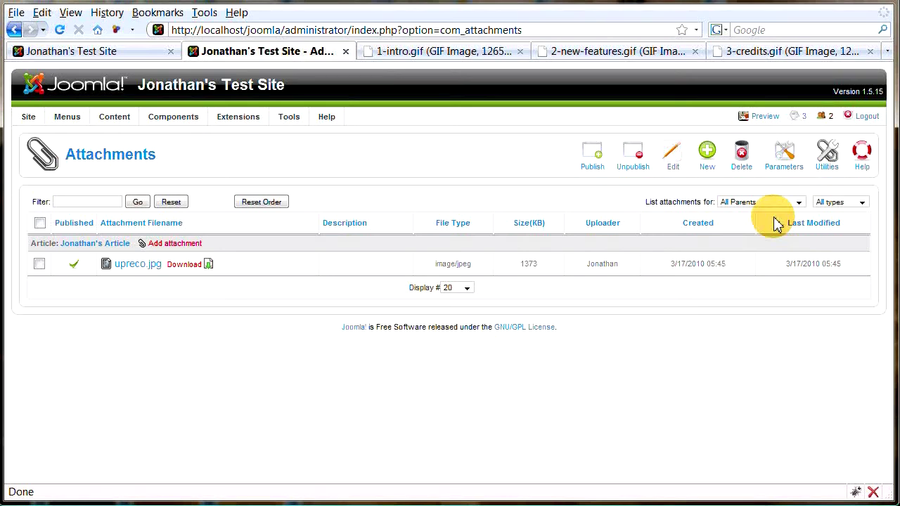
click(785, 160)
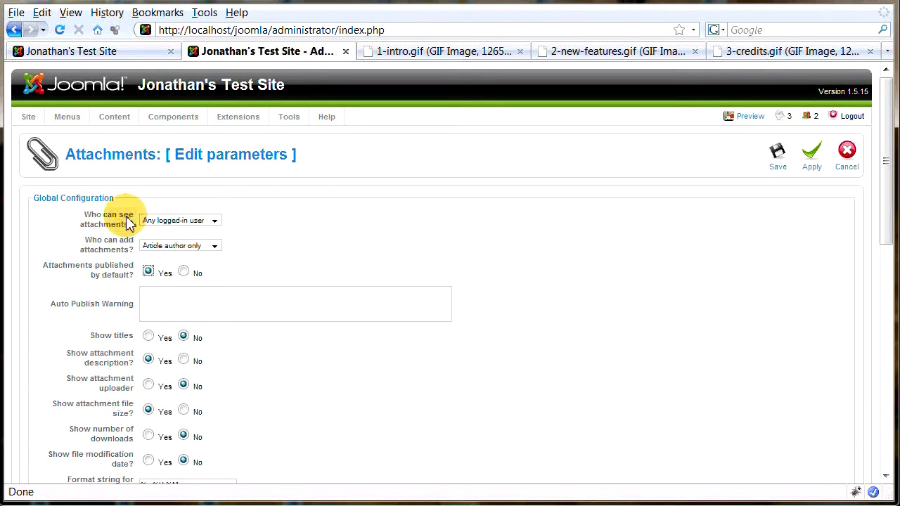
click(216, 223)
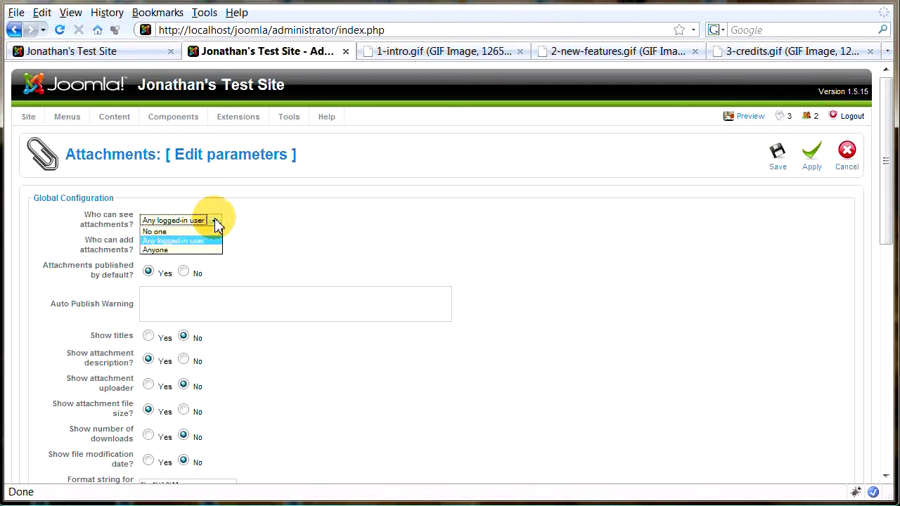
click(215, 223)
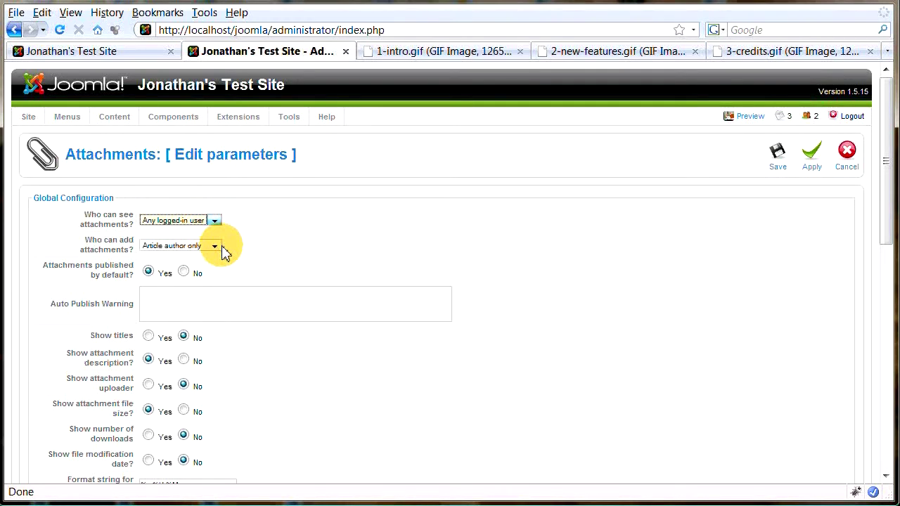
click(217, 247)
click(216, 246)
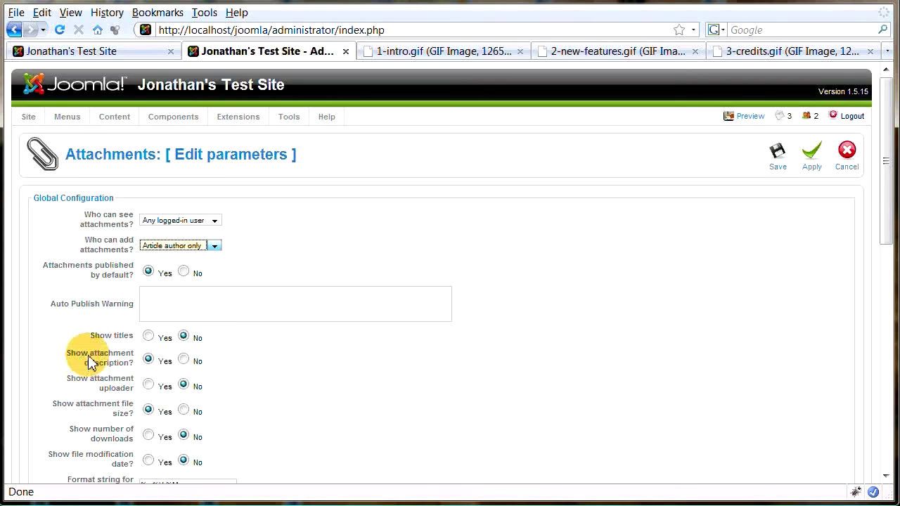
mouse_move(90, 362)
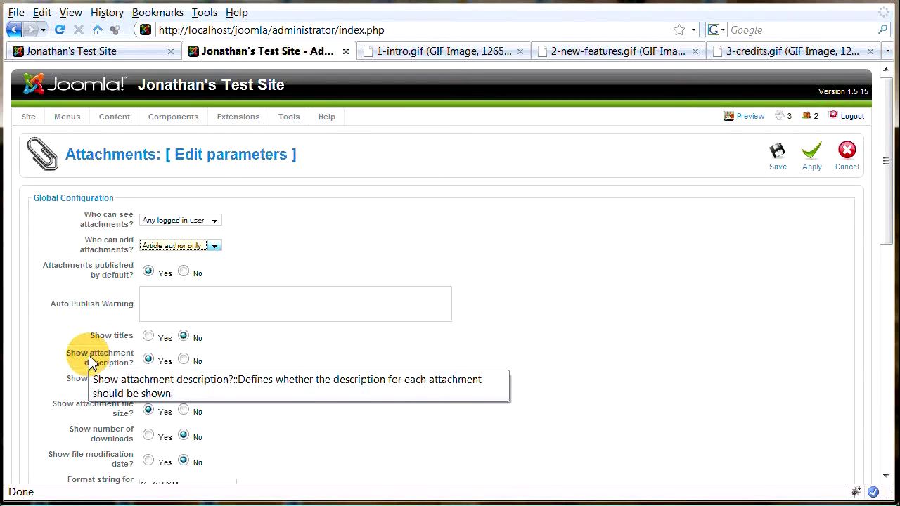
click(780, 160)
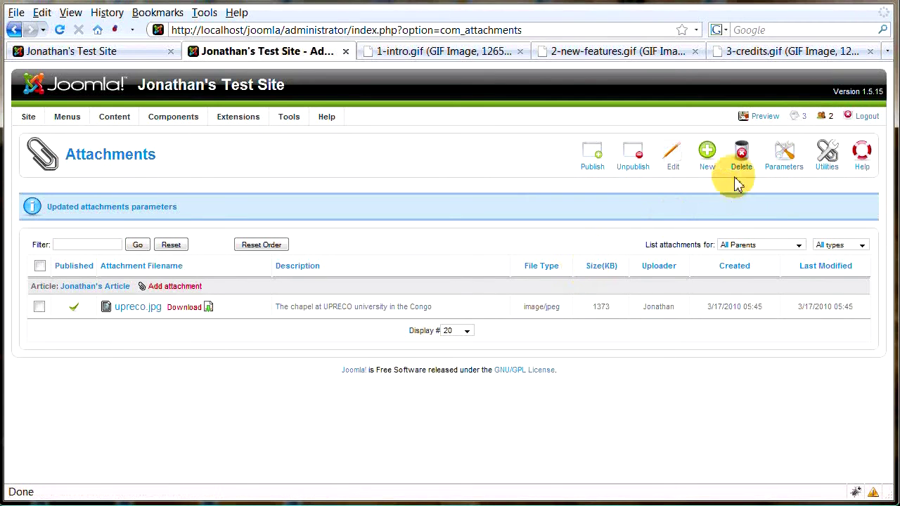
- Upload README.txt as a new attachment to the Welcome article, save it, and check the article on the reloaded front-end home page
click(709, 158)
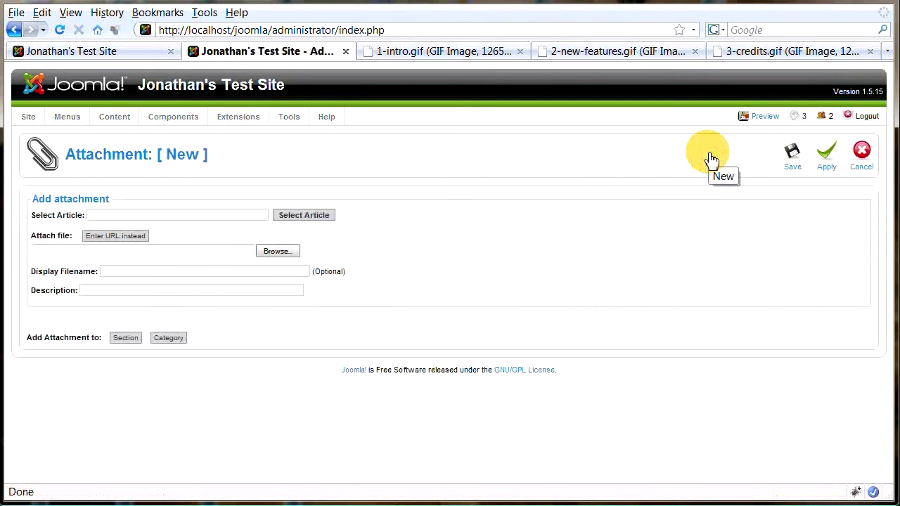
click(302, 216)
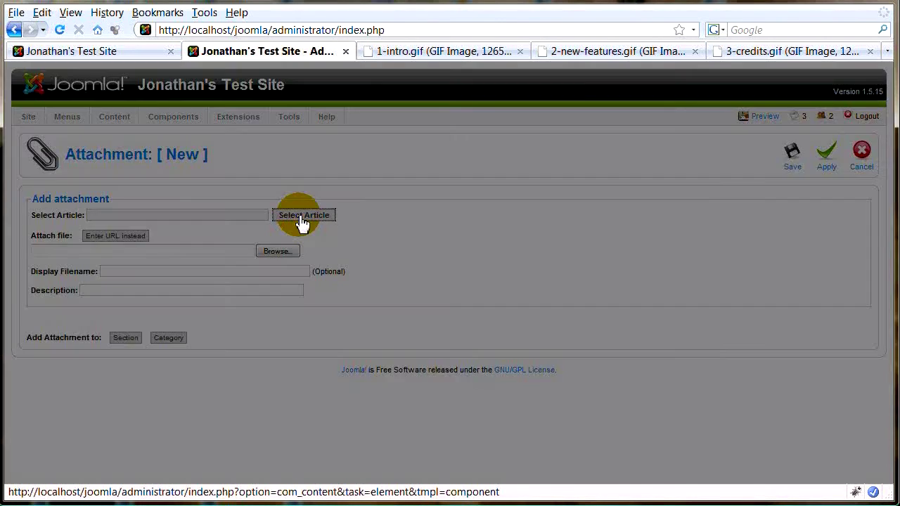
click(258, 214)
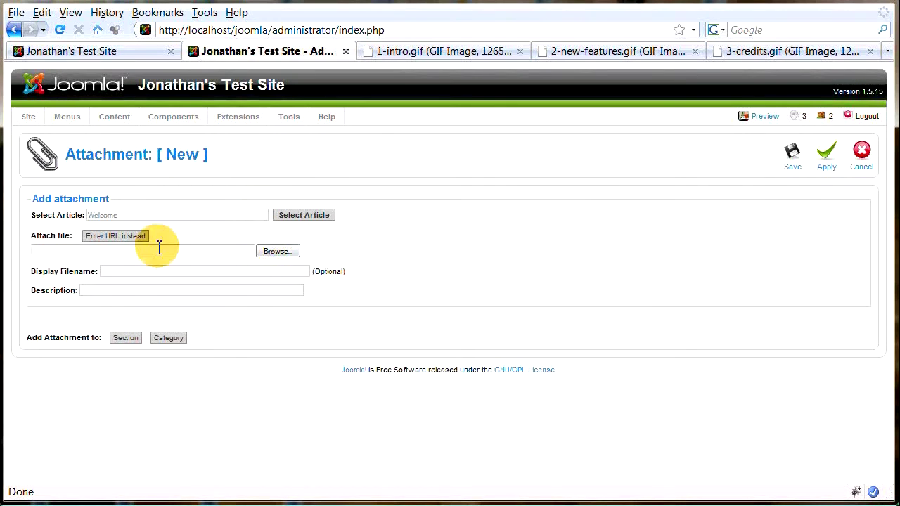
click(267, 258)
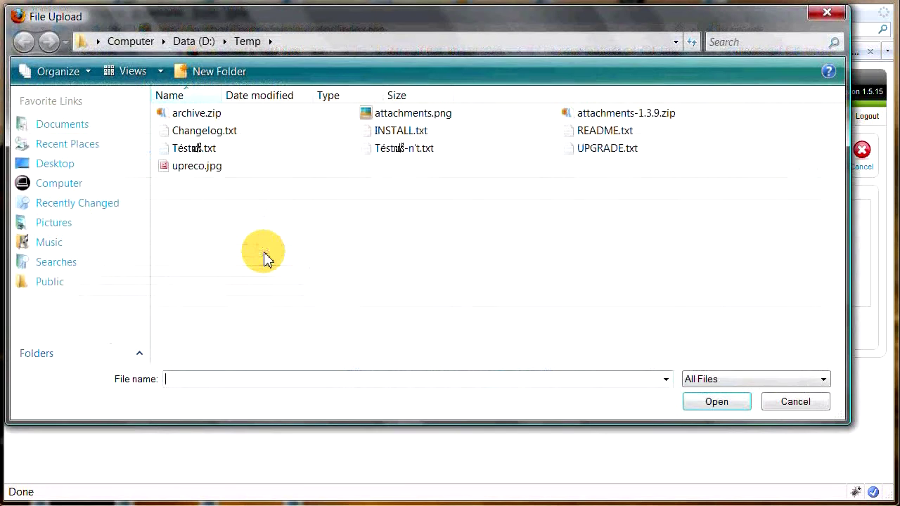
click(583, 132)
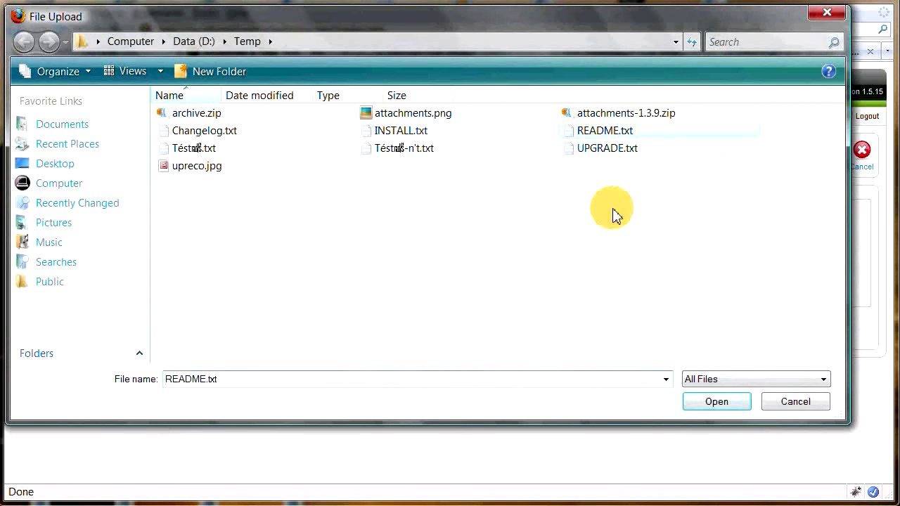
click(722, 405)
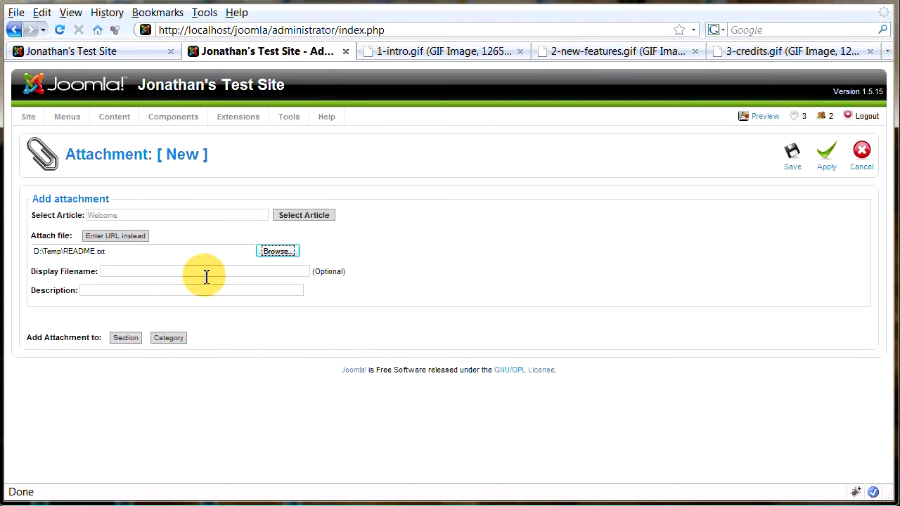
click(792, 159)
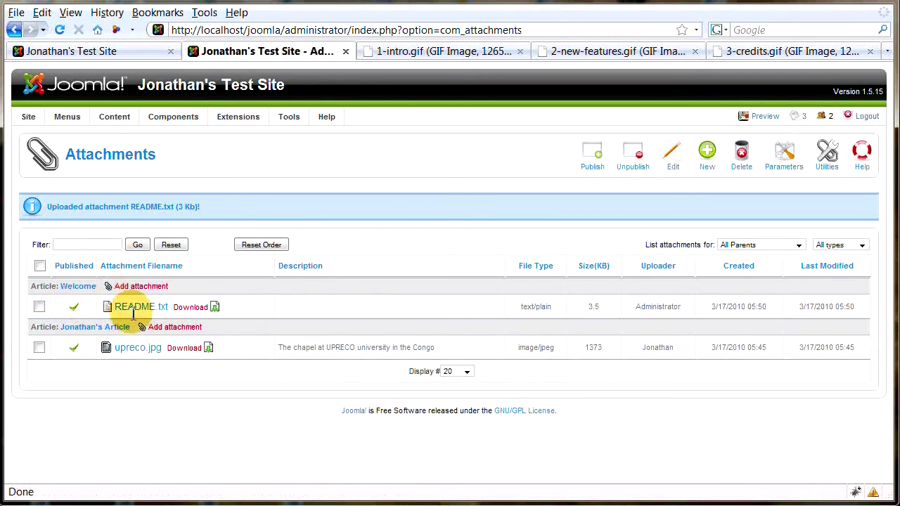
click(130, 56)
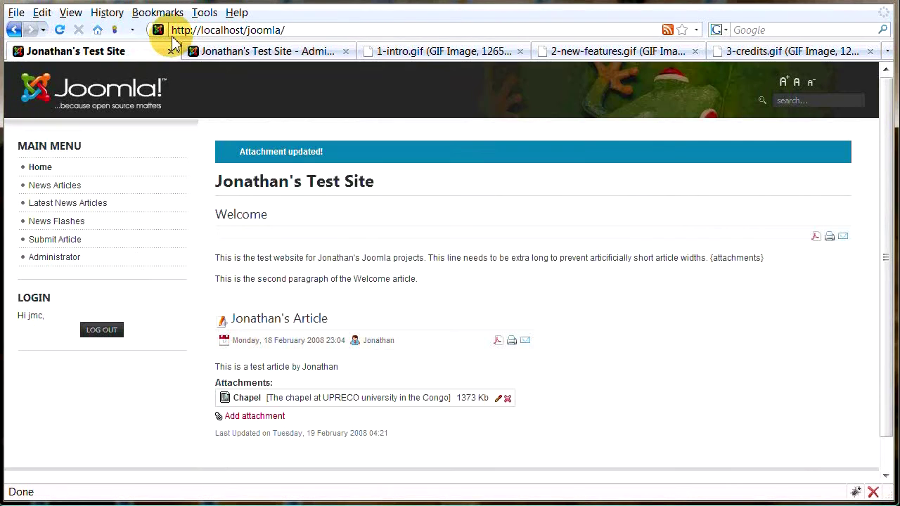
click(61, 30)
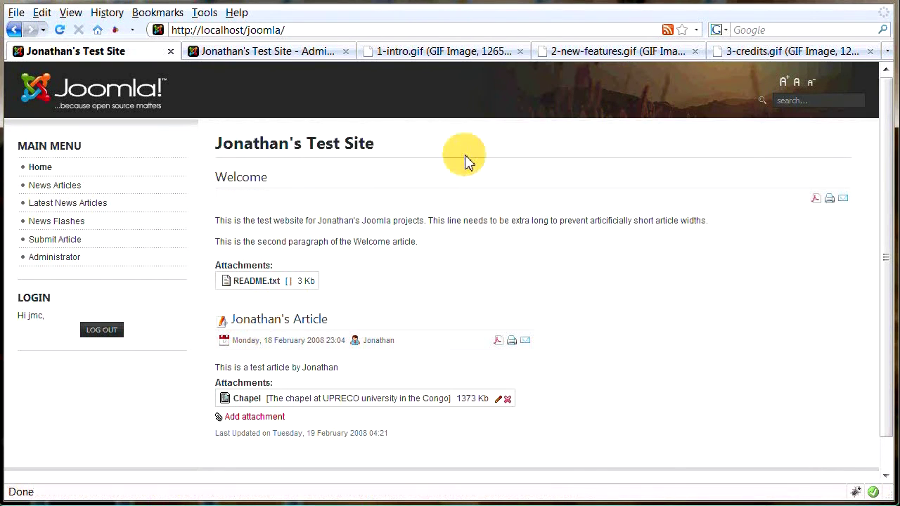
- Enable Show titles in the administrator's Attachments parameters, save, and reload the front-end home page
click(259, 52)
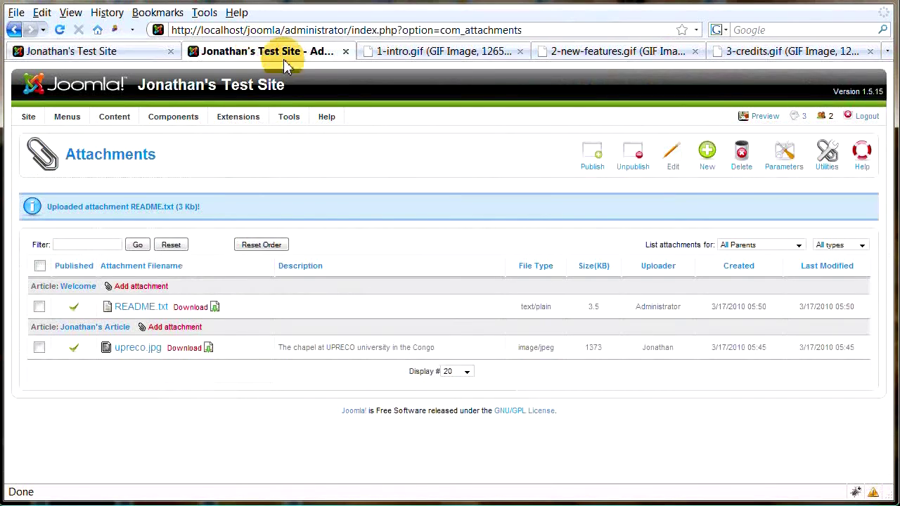
click(779, 159)
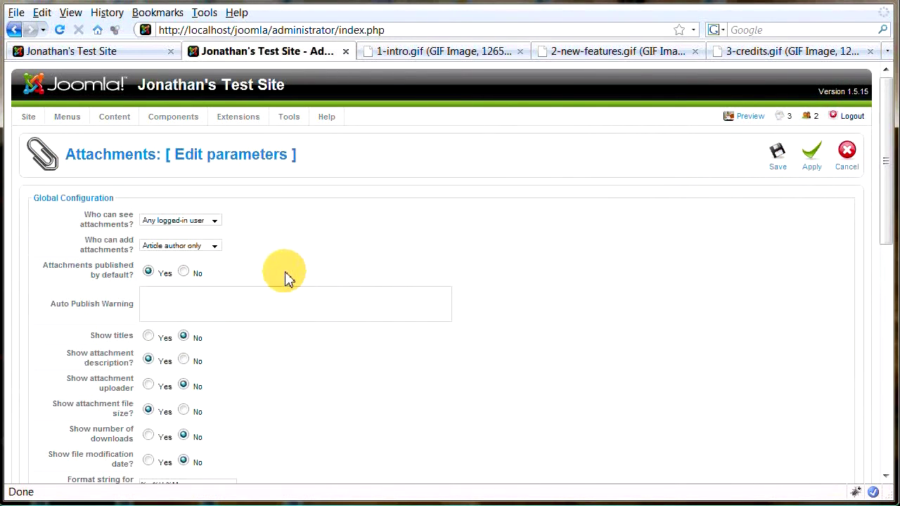
click(149, 336)
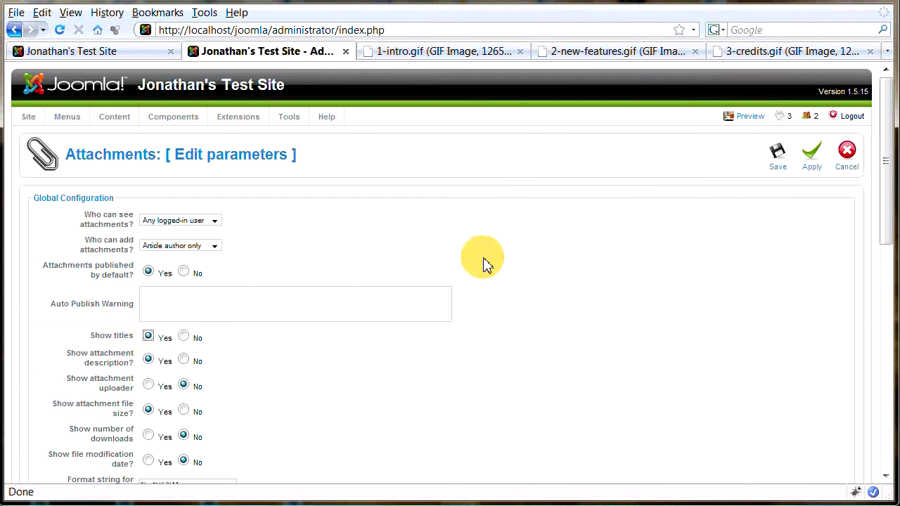
click(778, 159)
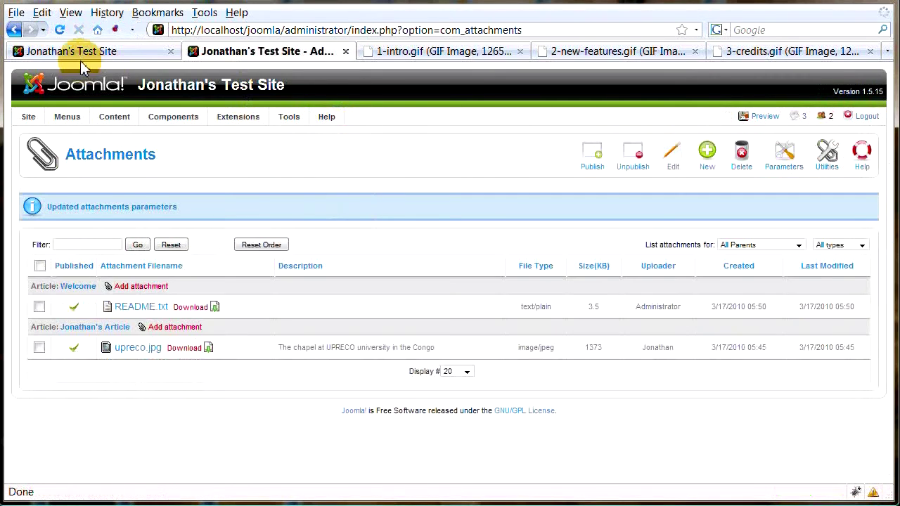
click(80, 54)
click(61, 30)
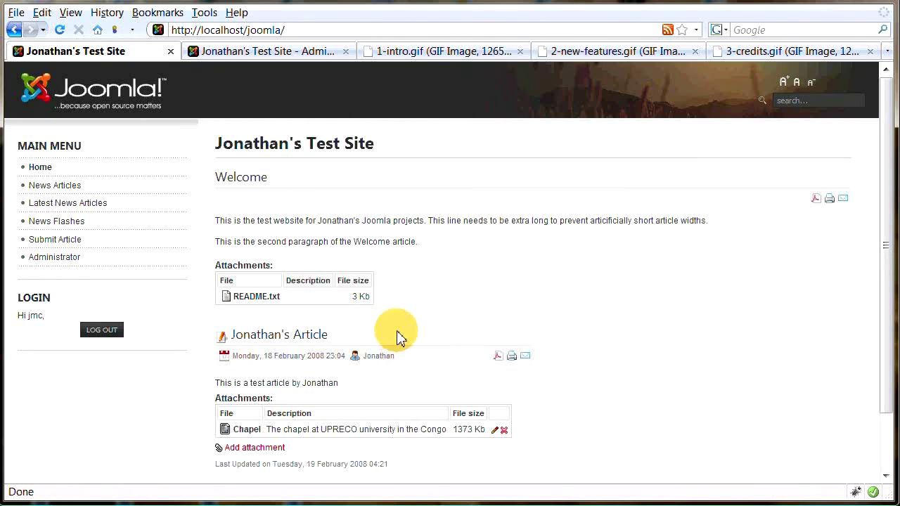
- Open the Welcome article for editing from the administrator's Article Manager and go to its attachments list below the editor
click(257, 56)
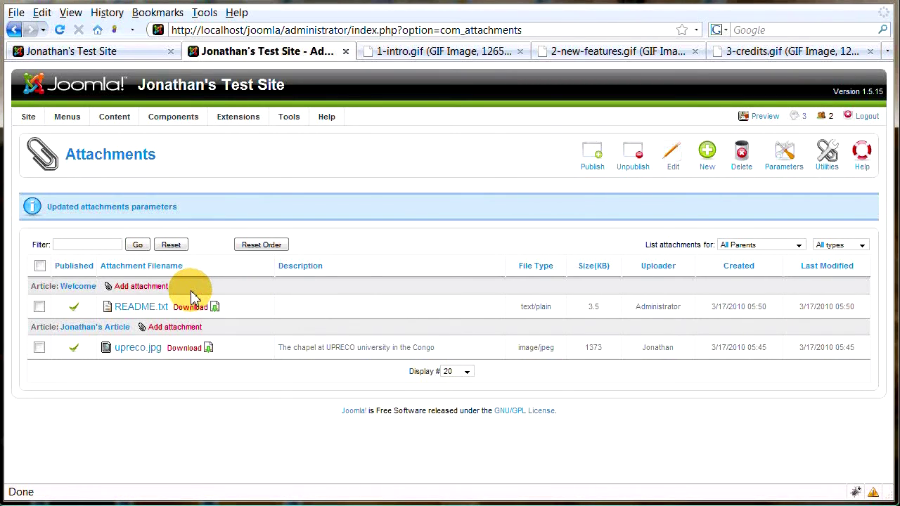
mouse_move(104, 123)
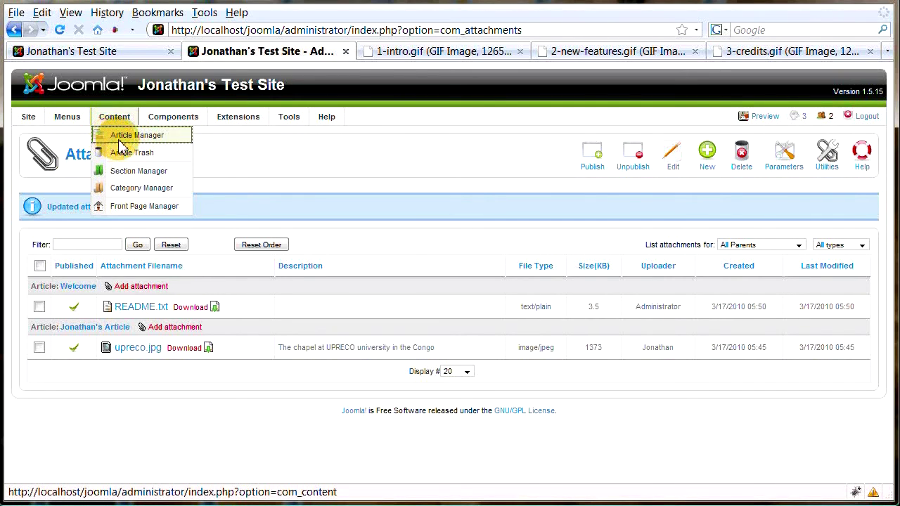
click(109, 137)
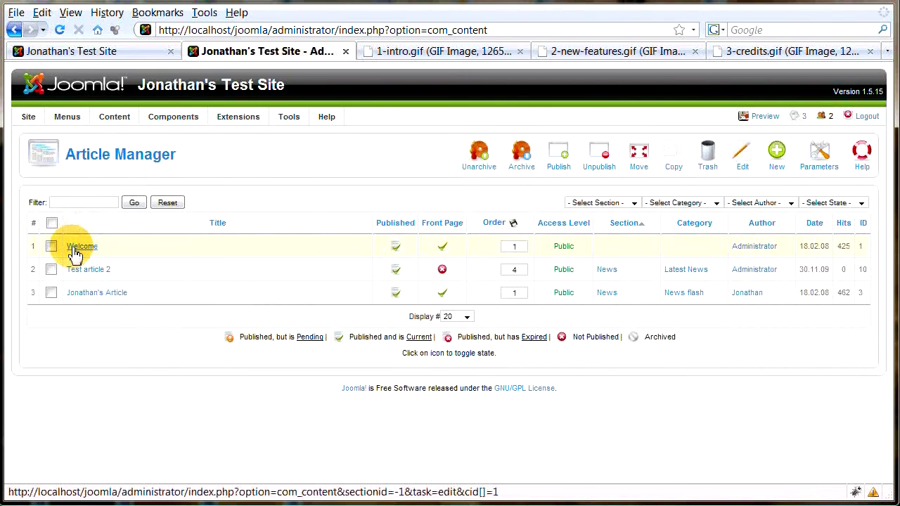
click(80, 247)
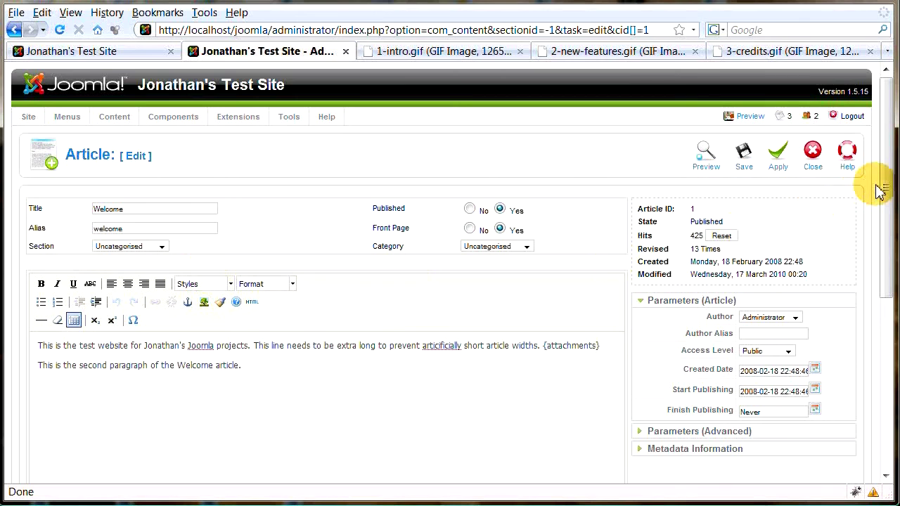
drag(883, 190, 875, 398)
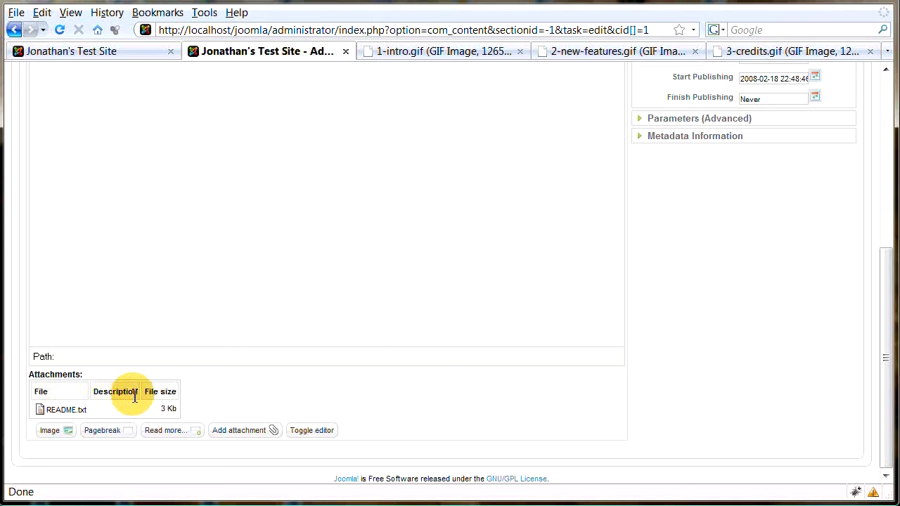
- Upload UPGRADE.txt as an attachment from within the Welcome article's editor and save the article
click(240, 432)
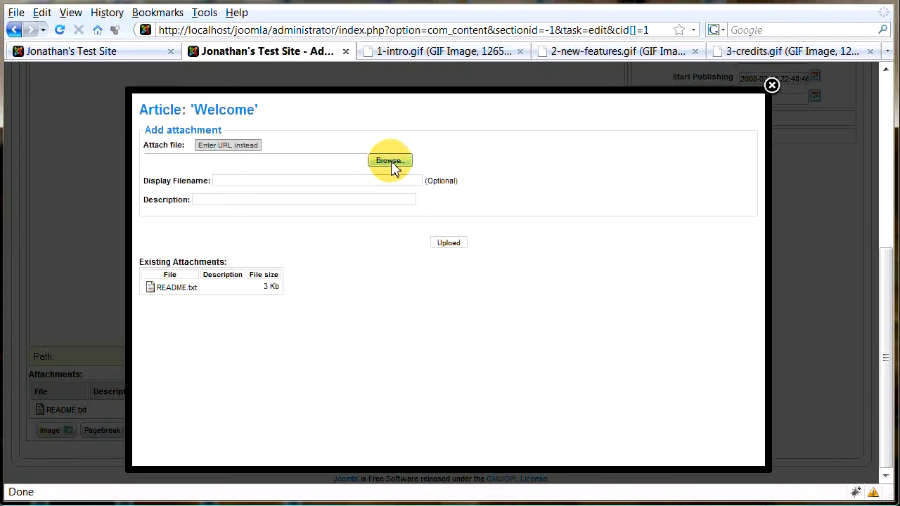
click(391, 163)
click(580, 151)
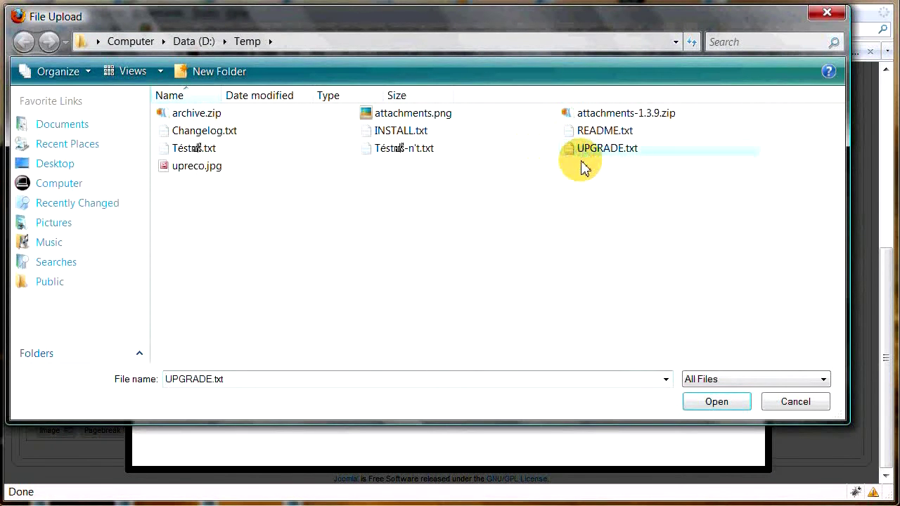
click(714, 404)
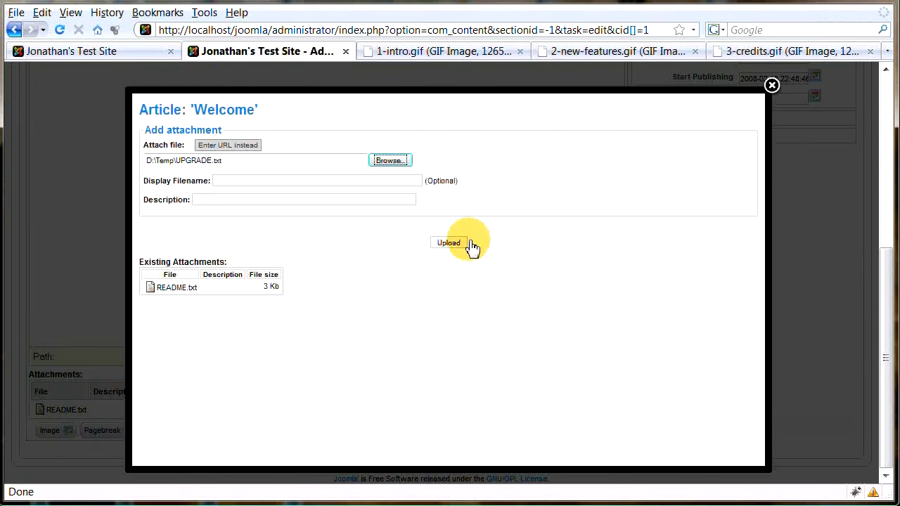
click(449, 243)
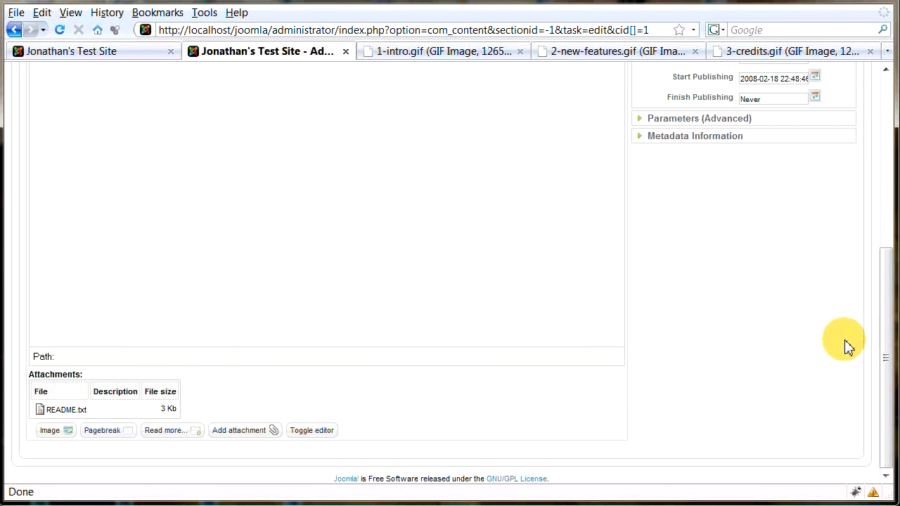
drag(880, 362, 840, 99)
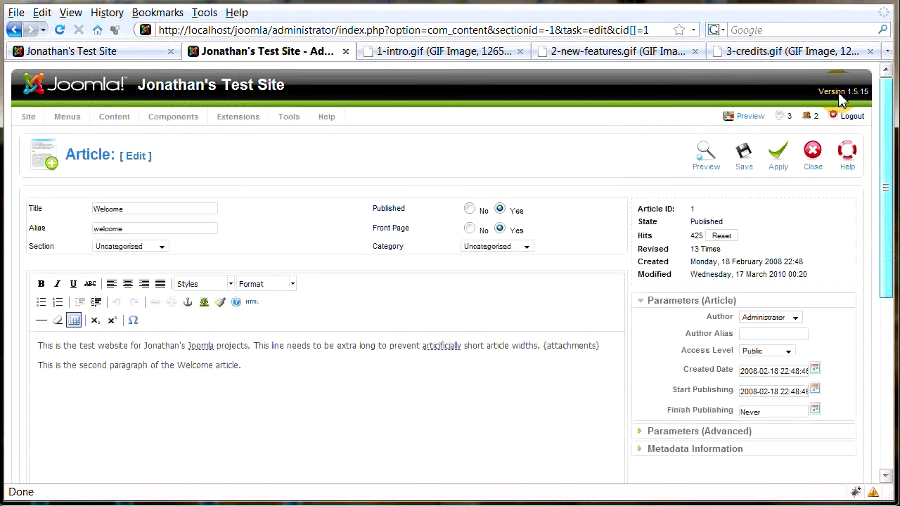
click(743, 155)
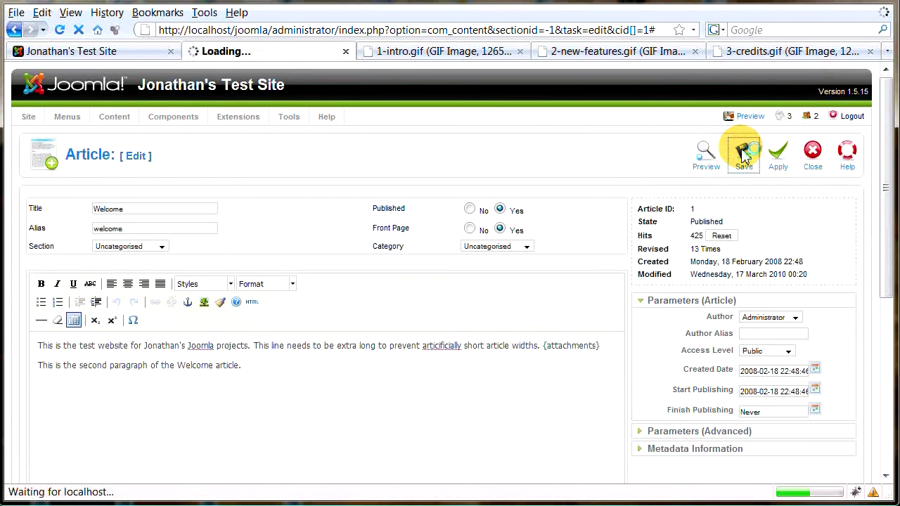
- In the Attachments component, sort the attachments by size in descending and ascending order, and reset the list order
mouse_move(173, 116)
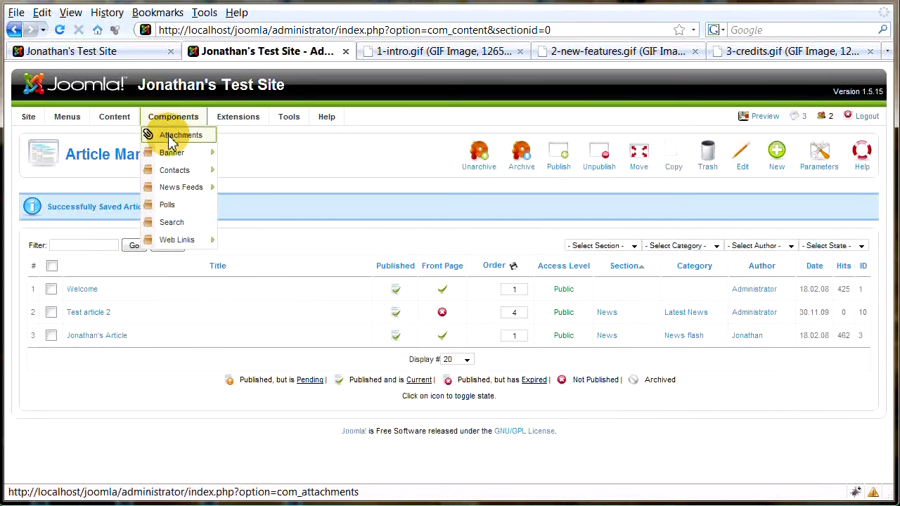
click(171, 138)
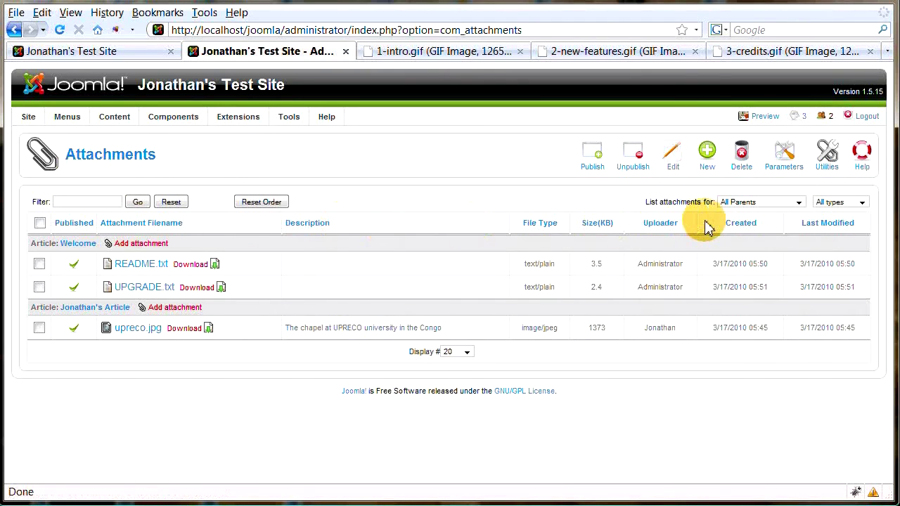
click(598, 229)
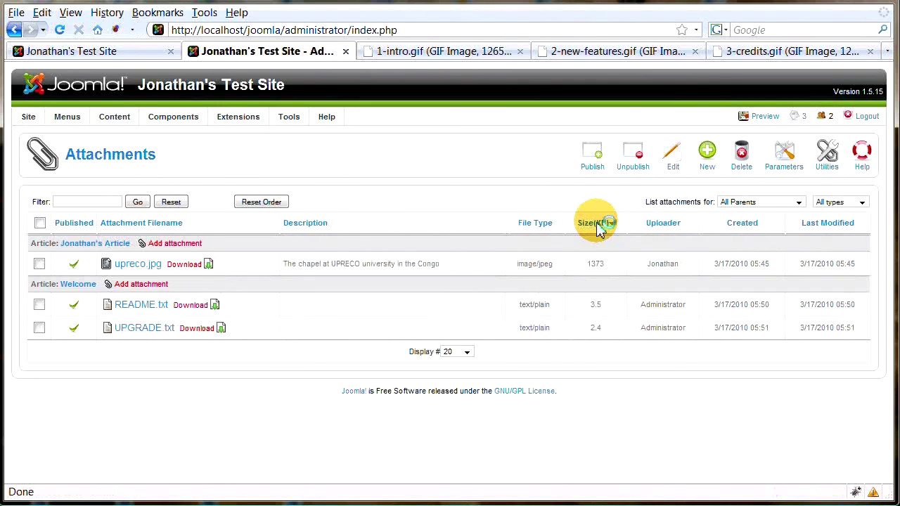
click(599, 231)
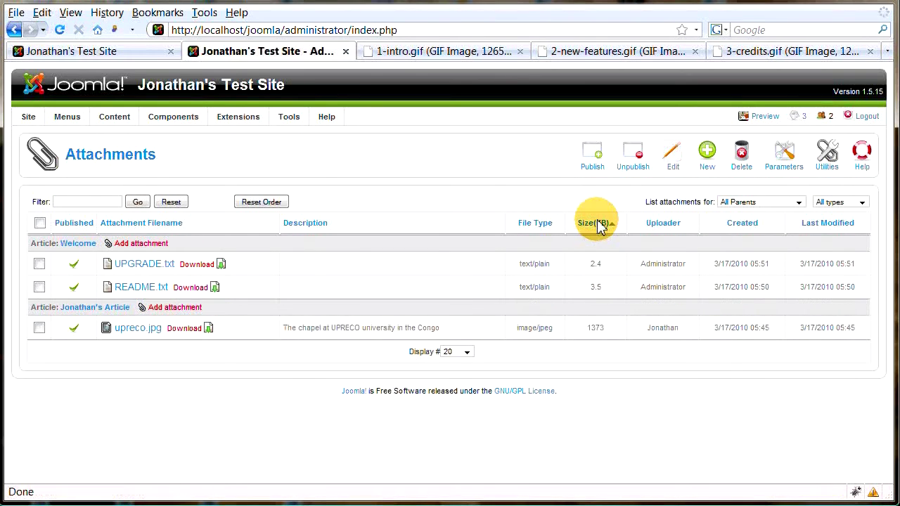
click(259, 203)
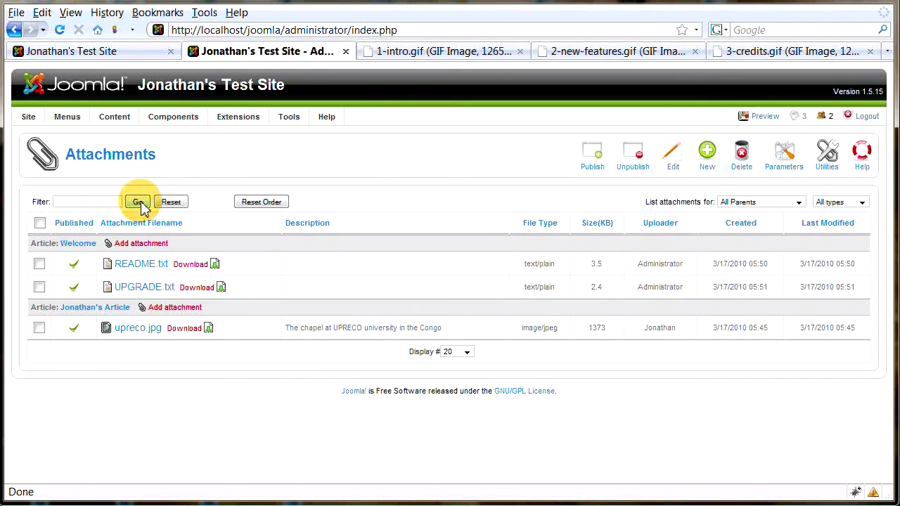
- Review the options for filtering the attachments list by parent state and by parent type
click(798, 204)
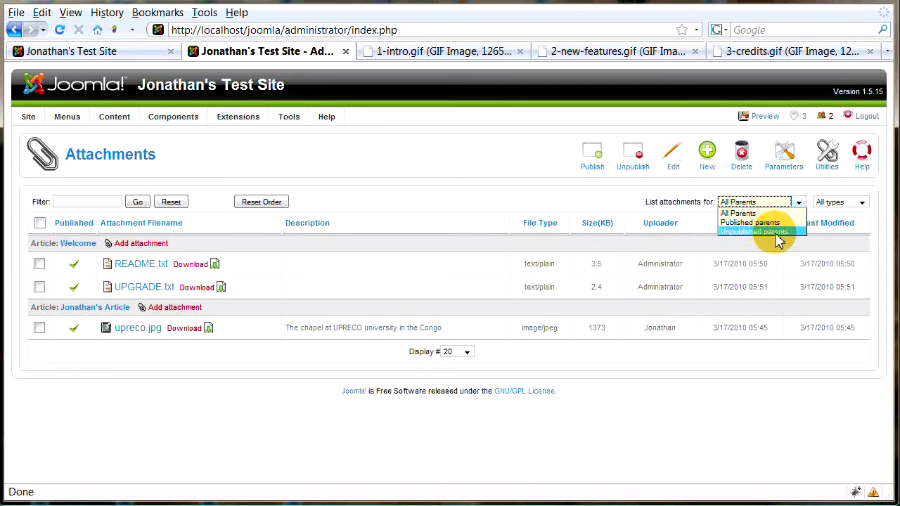
click(862, 203)
click(863, 204)
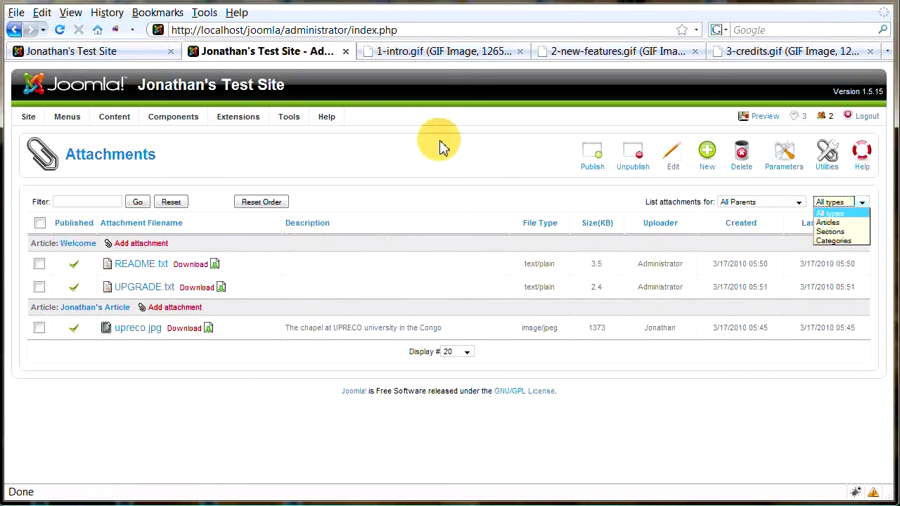
- Open the Attachments help documentation and move its window up so the contents list is fully in view
click(859, 161)
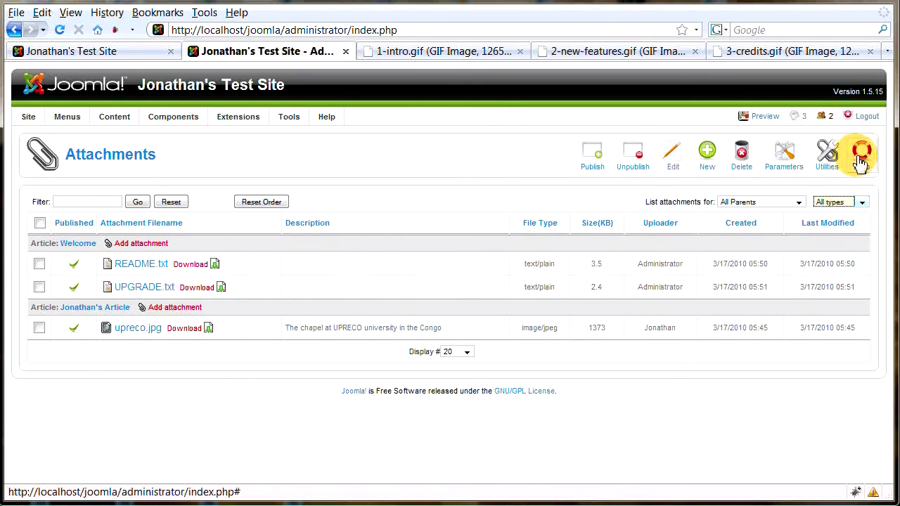
click(861, 161)
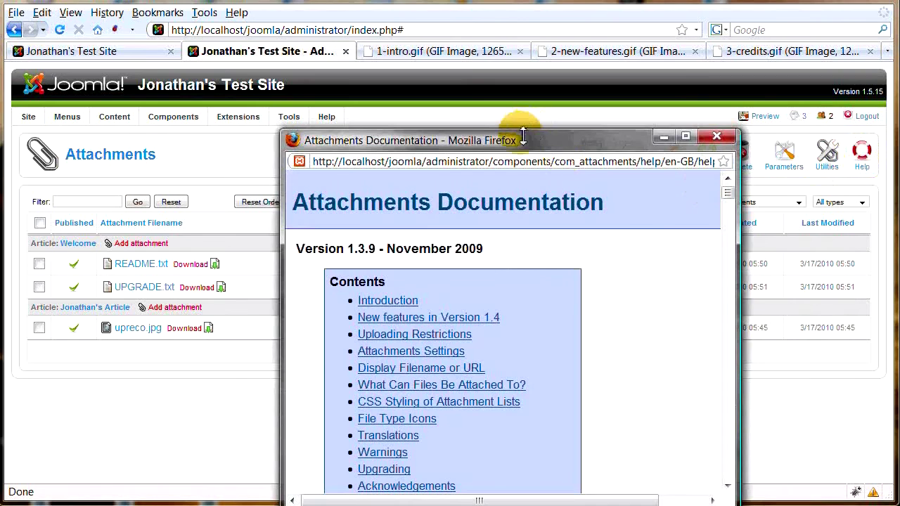
drag(511, 133, 408, 33)
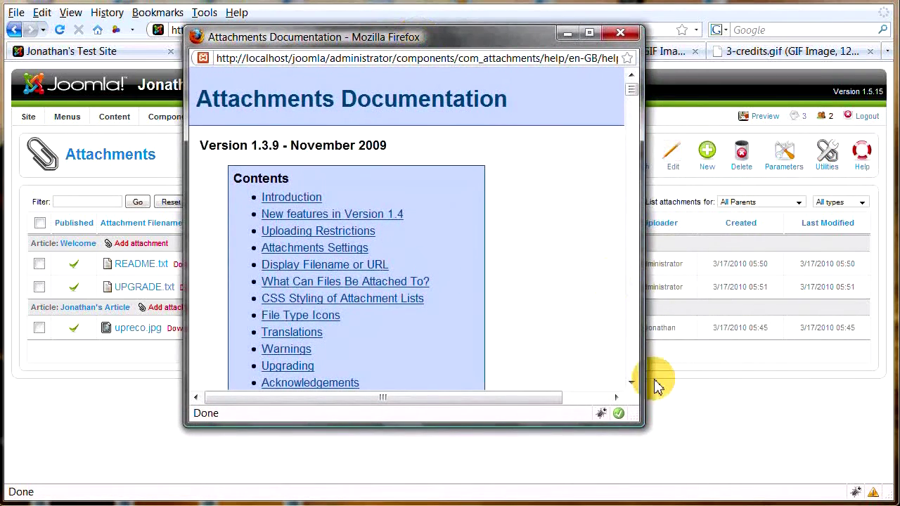
- Enlarge the Attachments documentation window, look through its introduction, attachments settings and contents list, and close it
drag(634, 418, 731, 466)
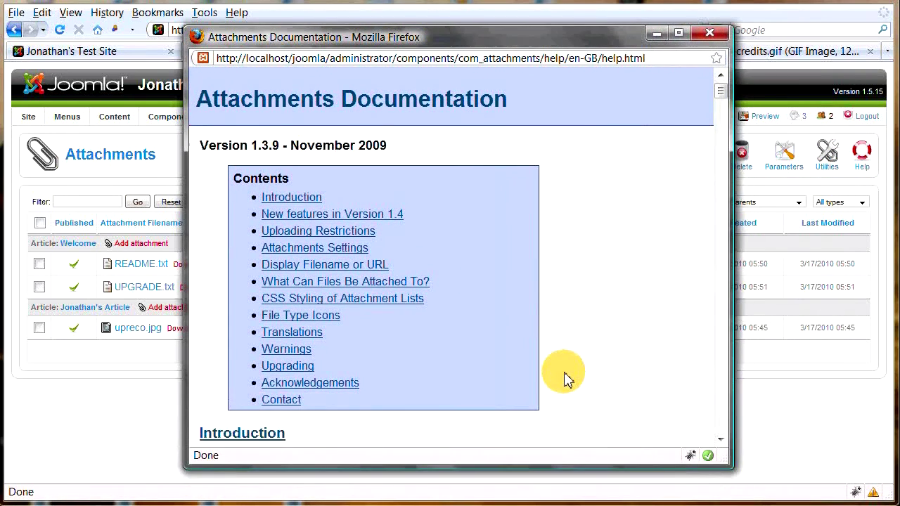
scroll(559, 329, down, 7)
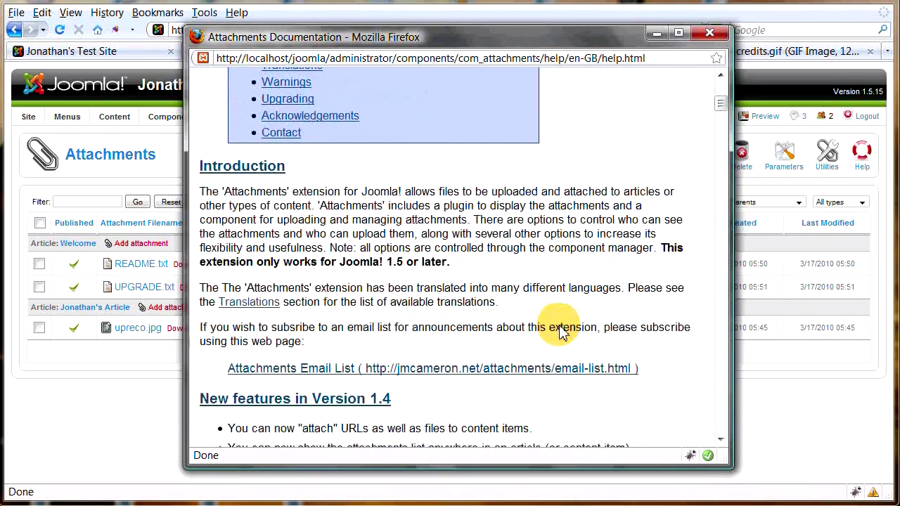
drag(719, 117, 718, 160)
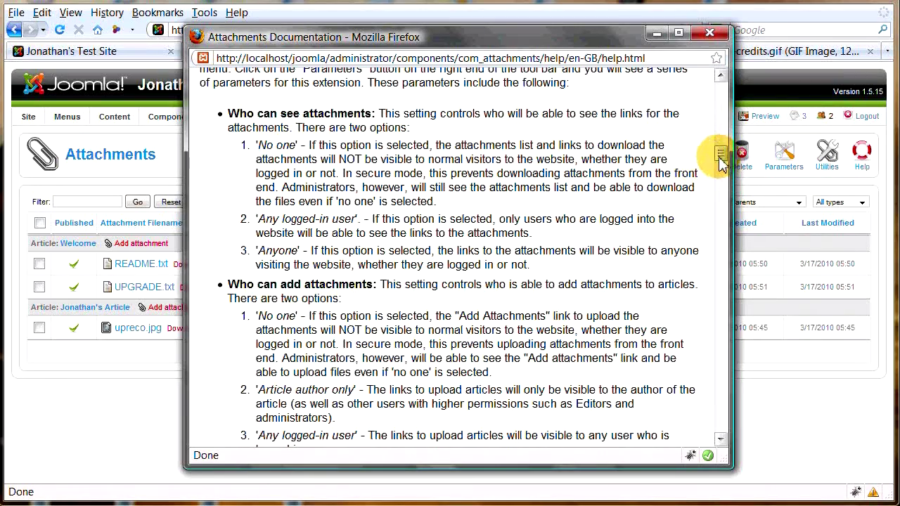
drag(719, 155, 717, 91)
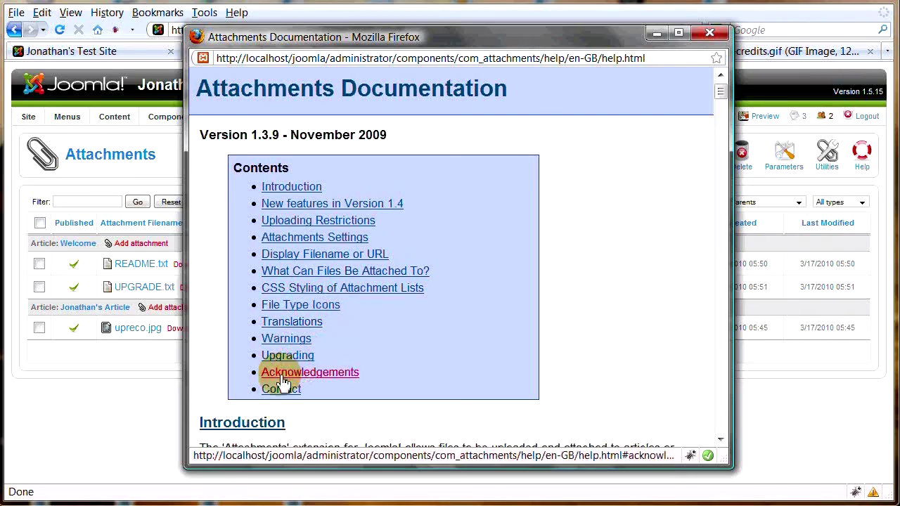
drag(717, 89, 726, 72)
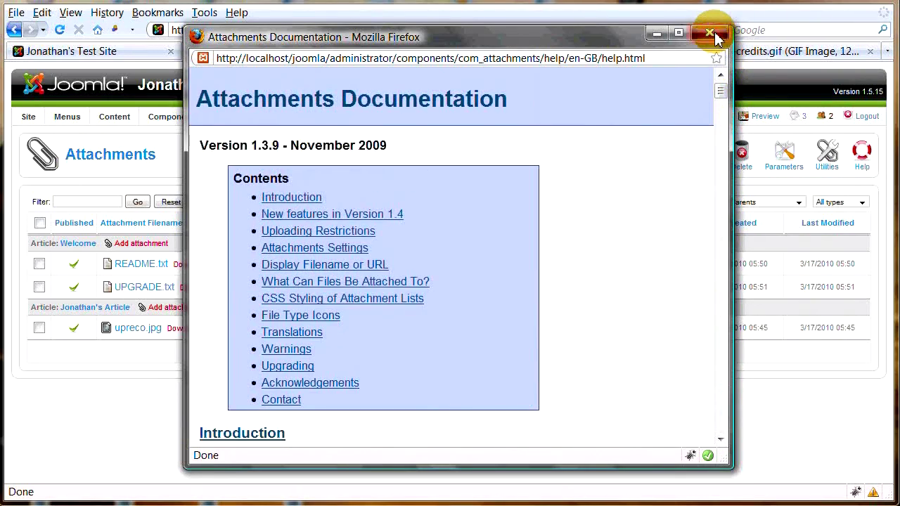
click(710, 34)
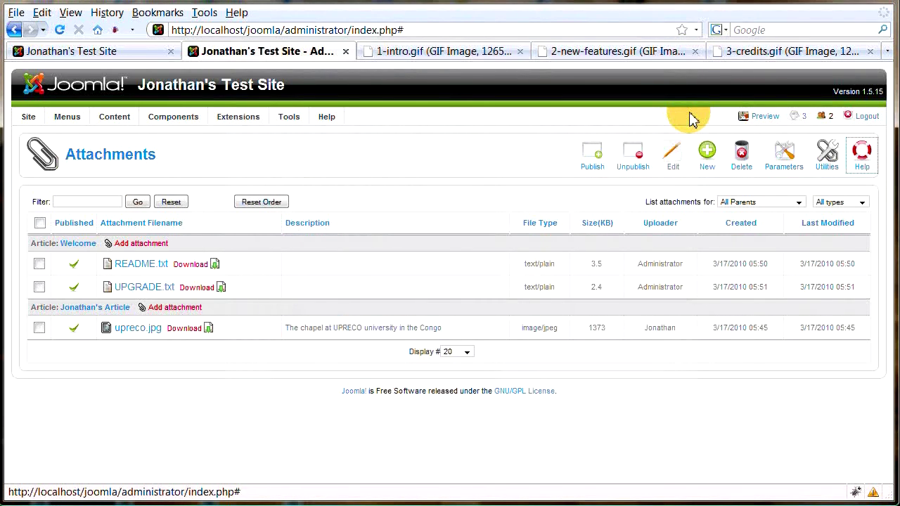
- View the 2-new-features.gif slide on Attachments Version 1.4 and the closing 3-credits.gif slide
click(568, 56)
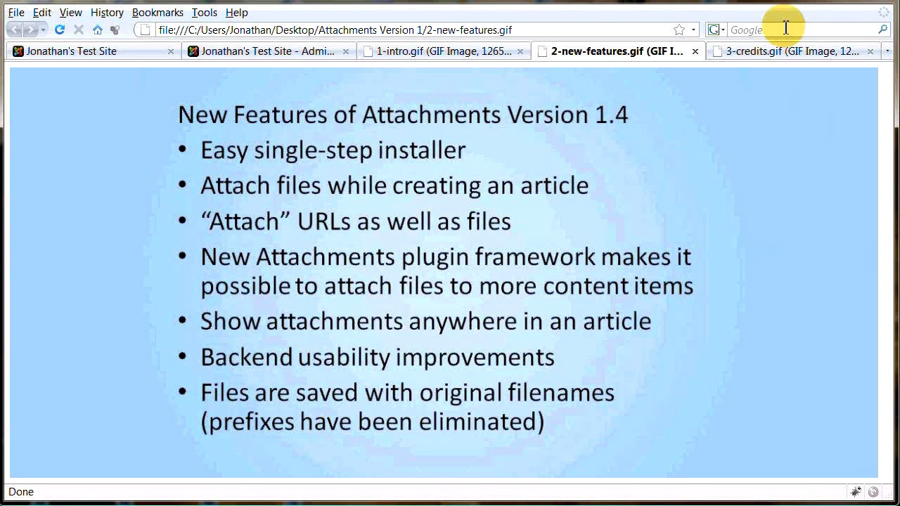
click(769, 55)
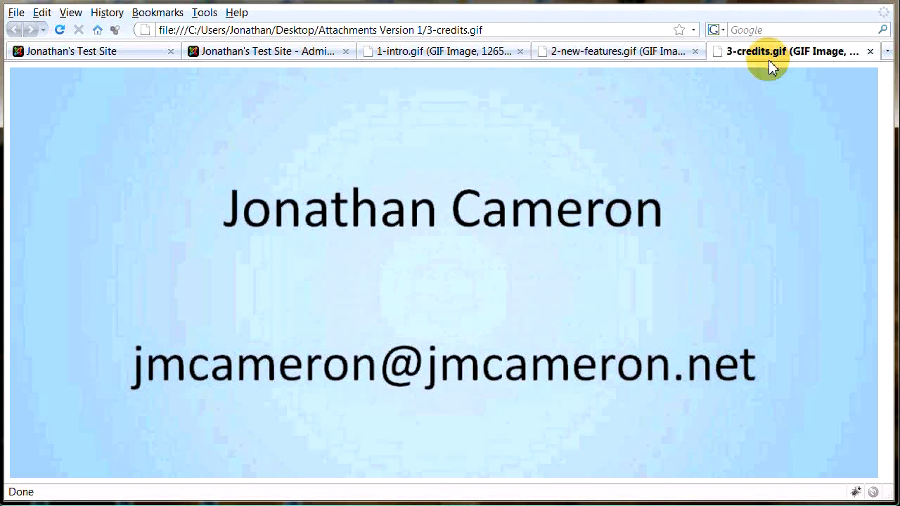